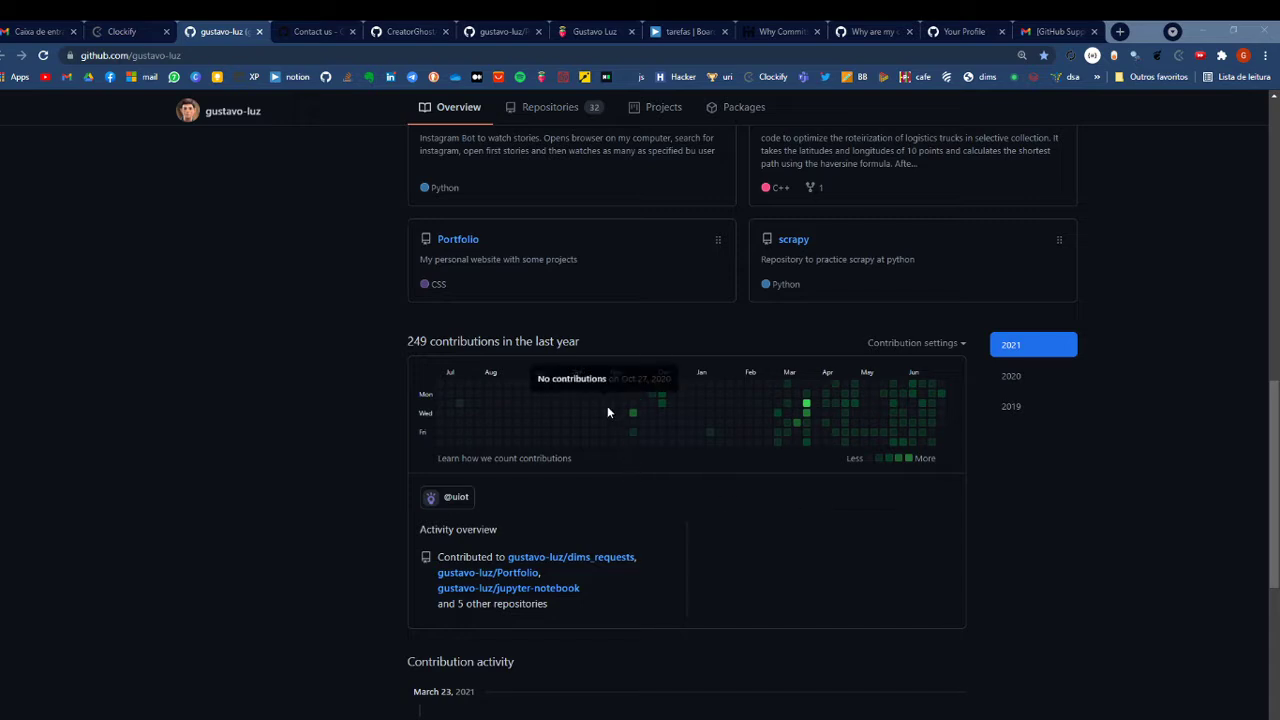
# Compare the forked Portfolio repository with its deployed website and the original repository it was forked from, including the contributors section
pyautogui.click(497, 32)
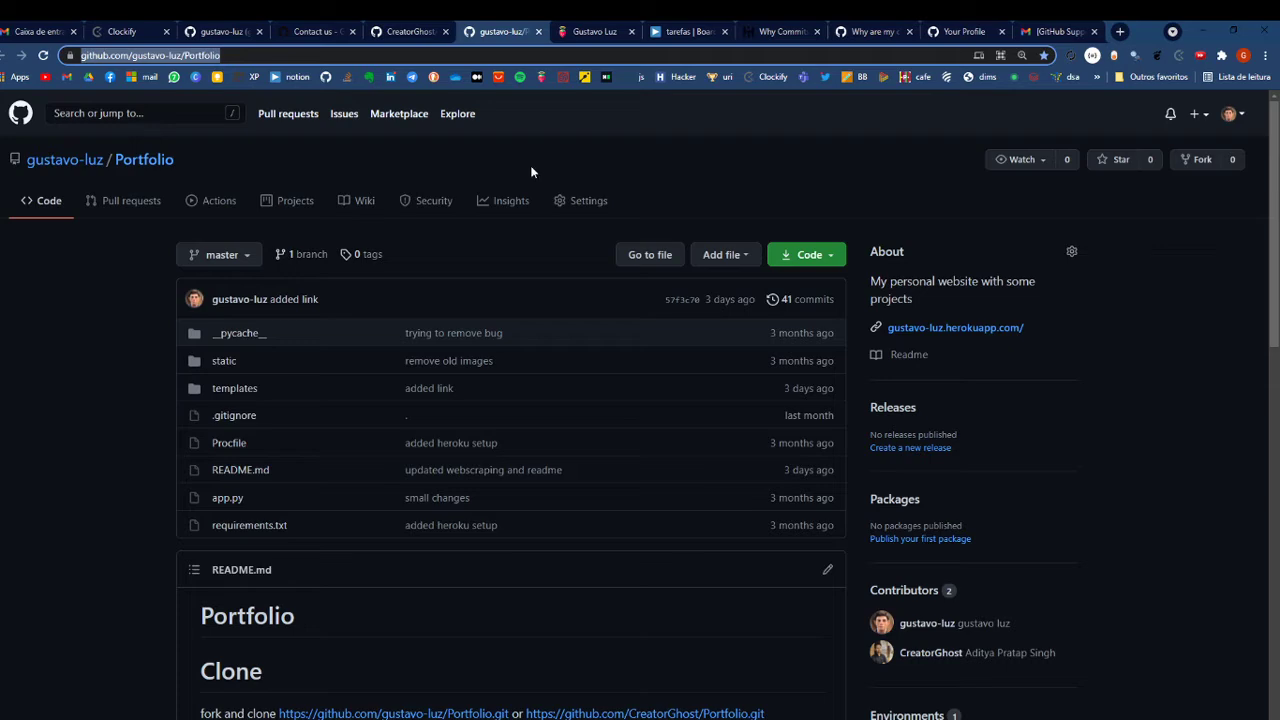
pyautogui.click(572, 34)
pyautogui.scroll(5, 646, 390)
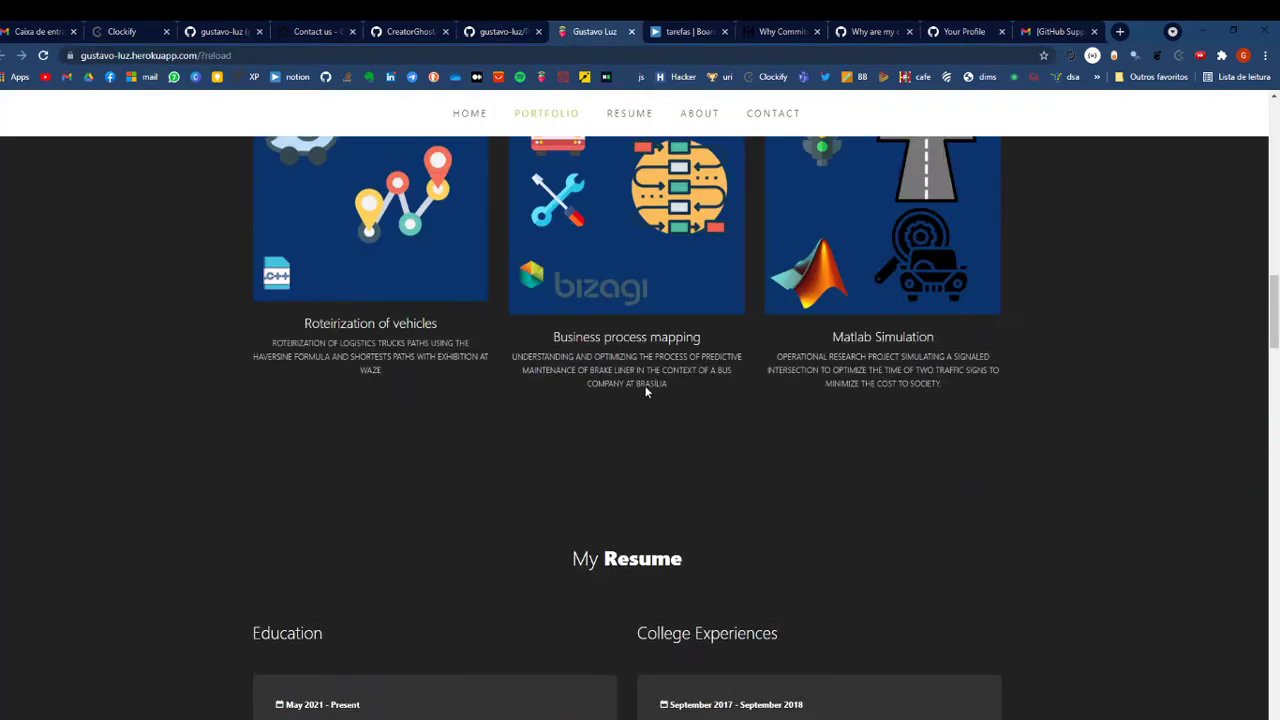
pyautogui.scroll(10, 646, 392)
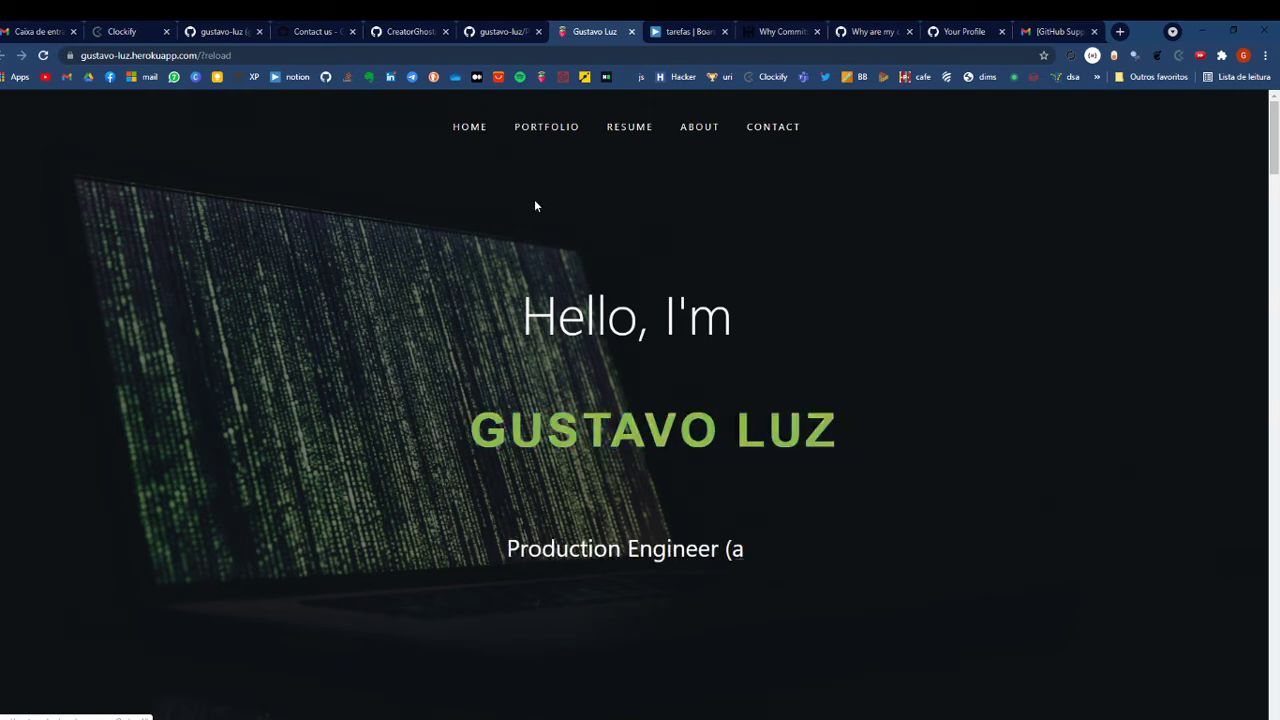
pyautogui.click(486, 36)
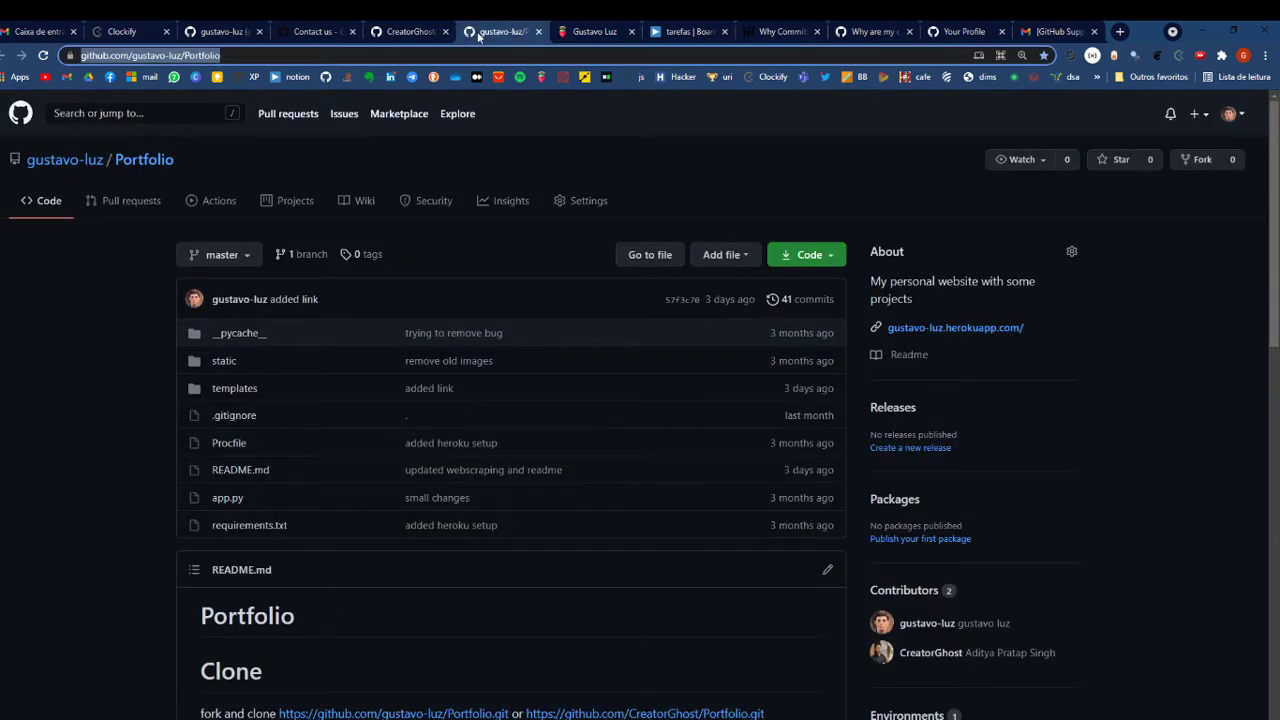
pyautogui.click(406, 31)
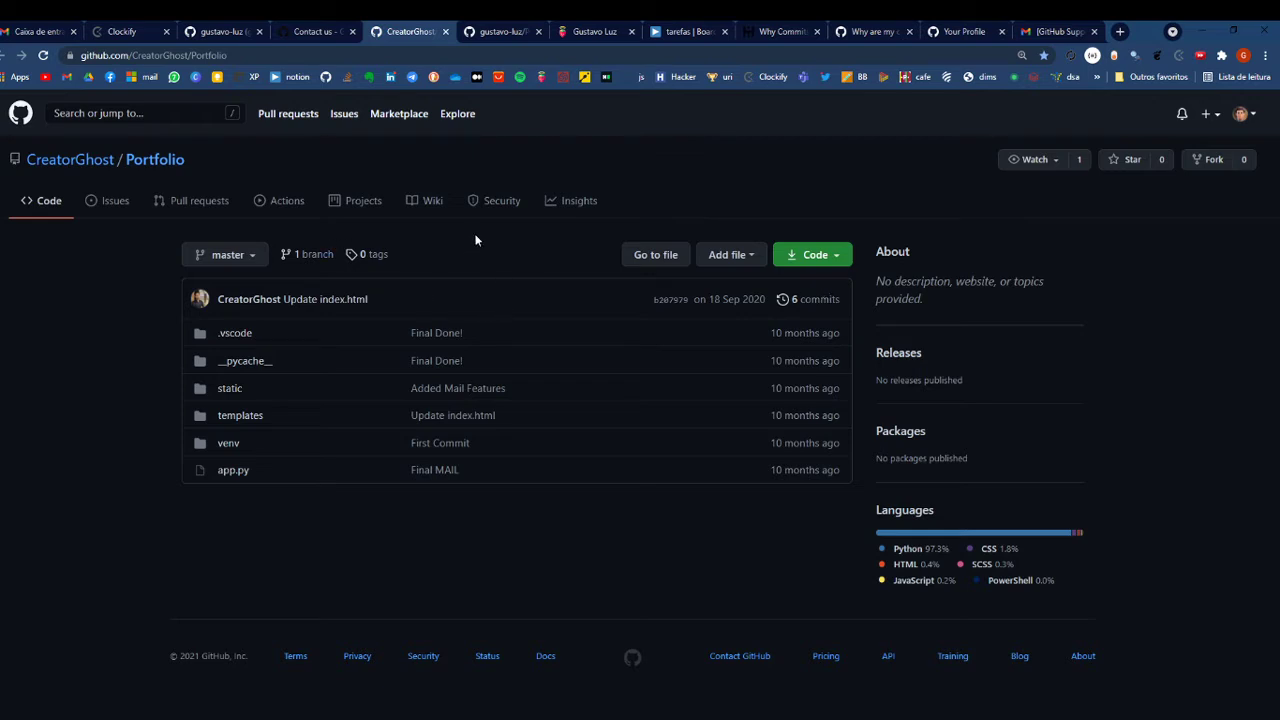
pyautogui.click(499, 33)
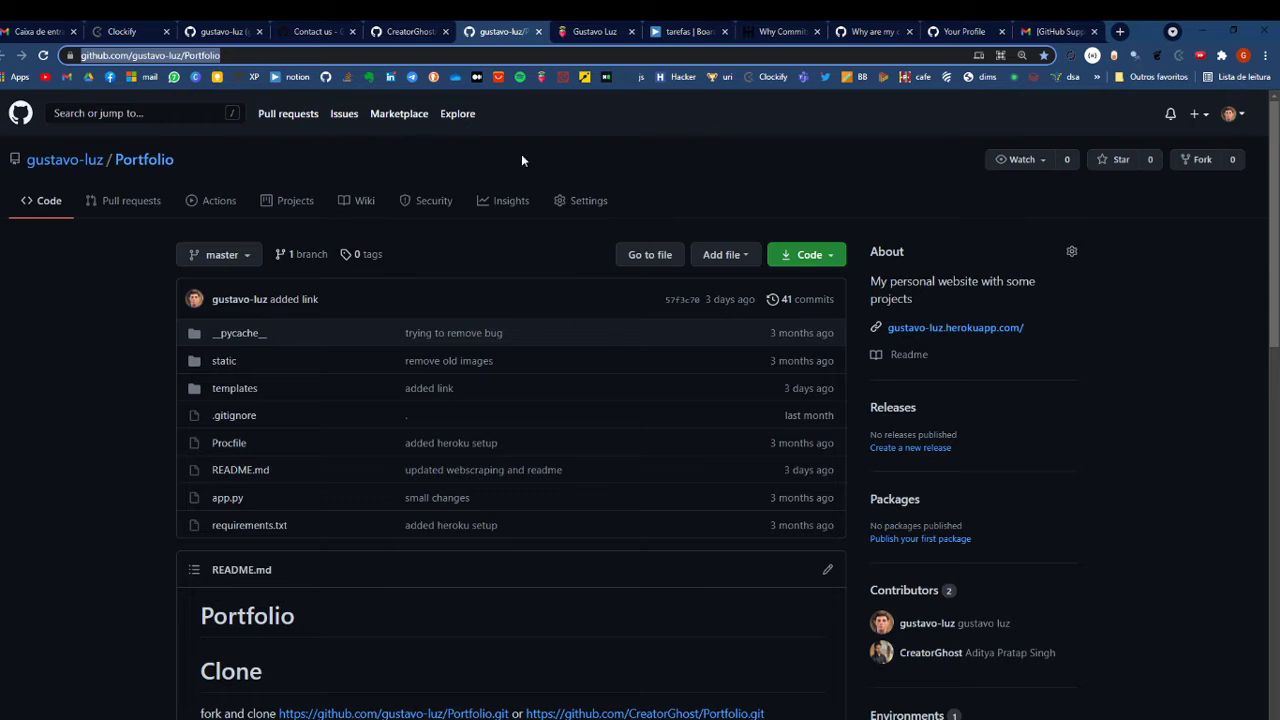
pyautogui.scroll(-2, 874, 483)
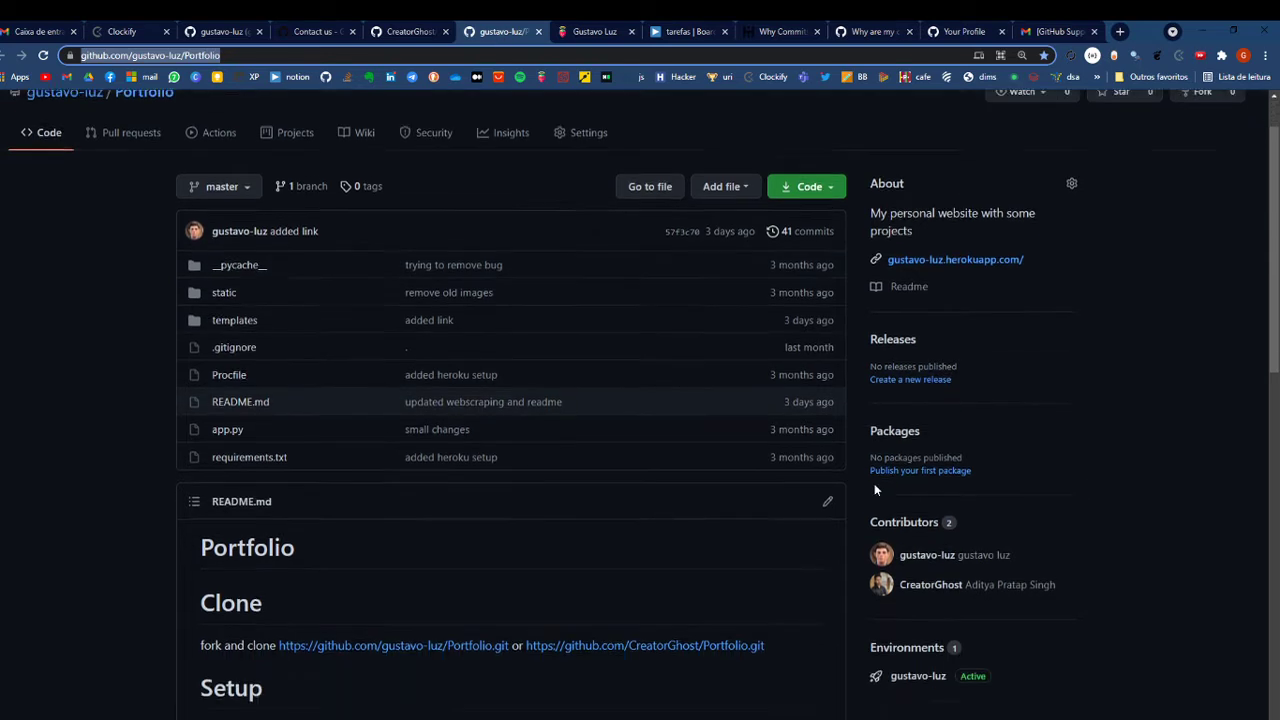
pyautogui.scroll(2, 874, 488)
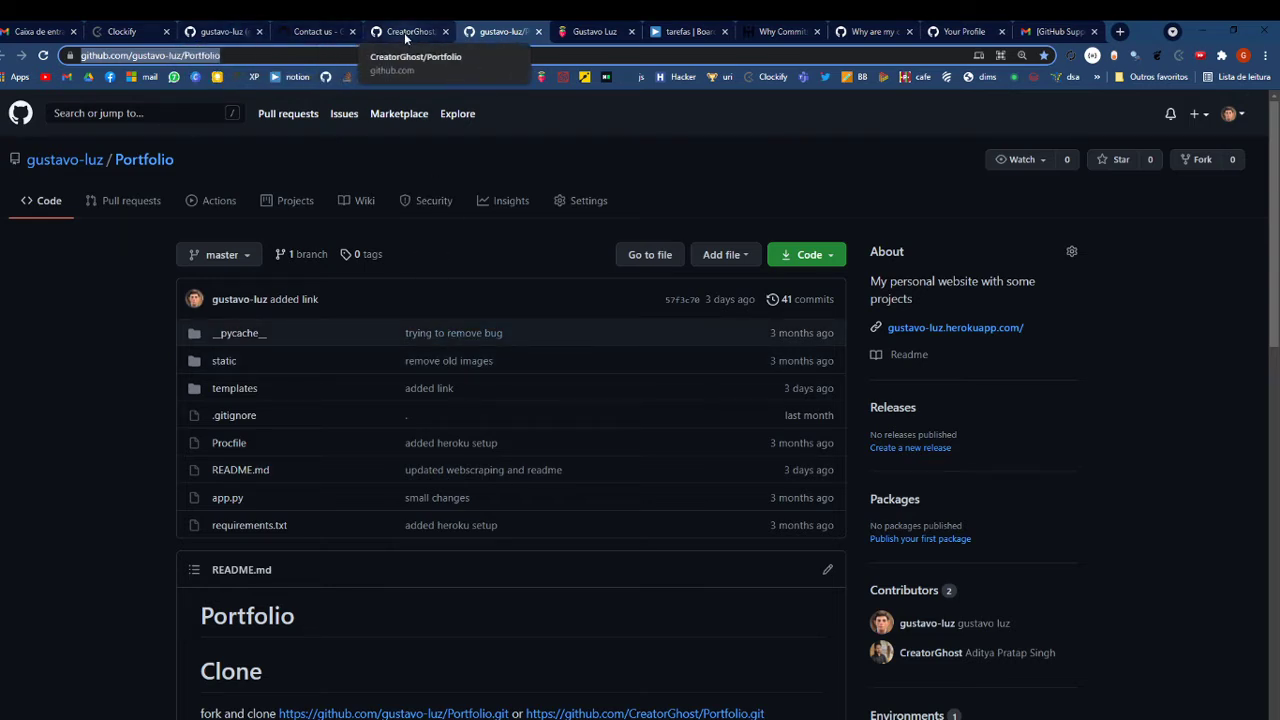
# Review the forked Portfolio repository's commit history on master and the contribution graph on the account's profile
pyautogui.click(815, 304)
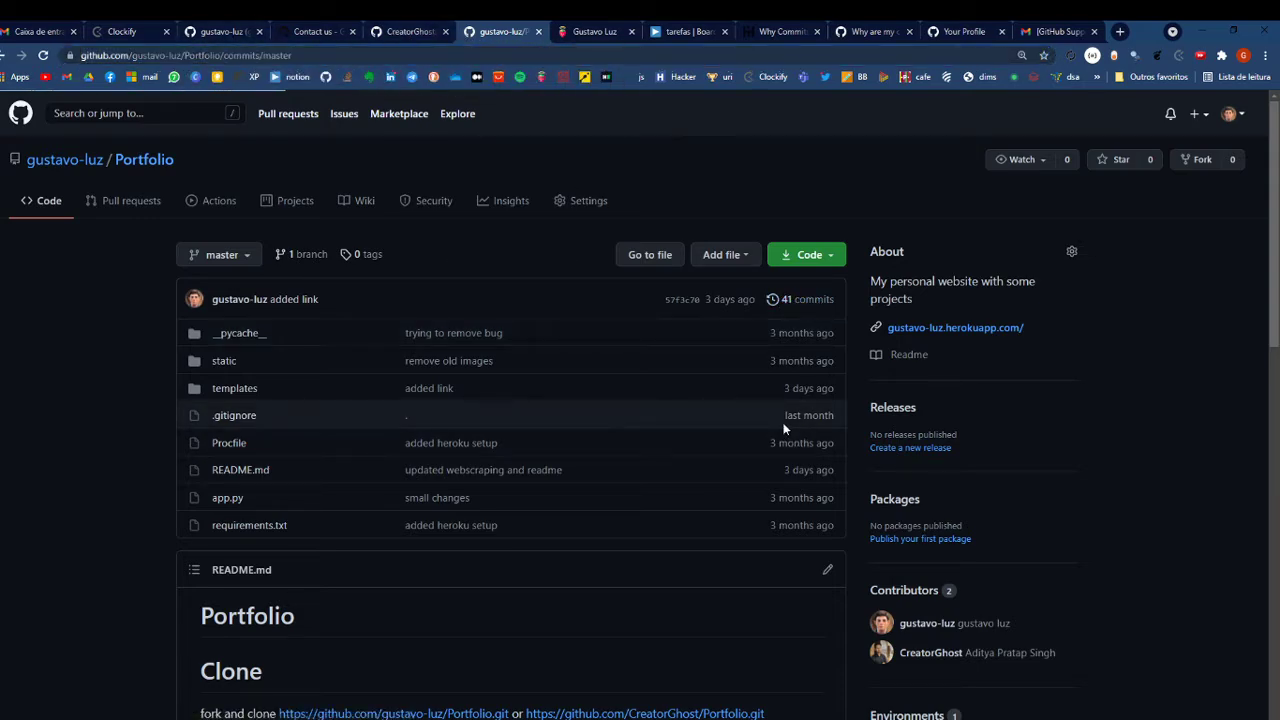
pyautogui.scroll(-10, 758, 409)
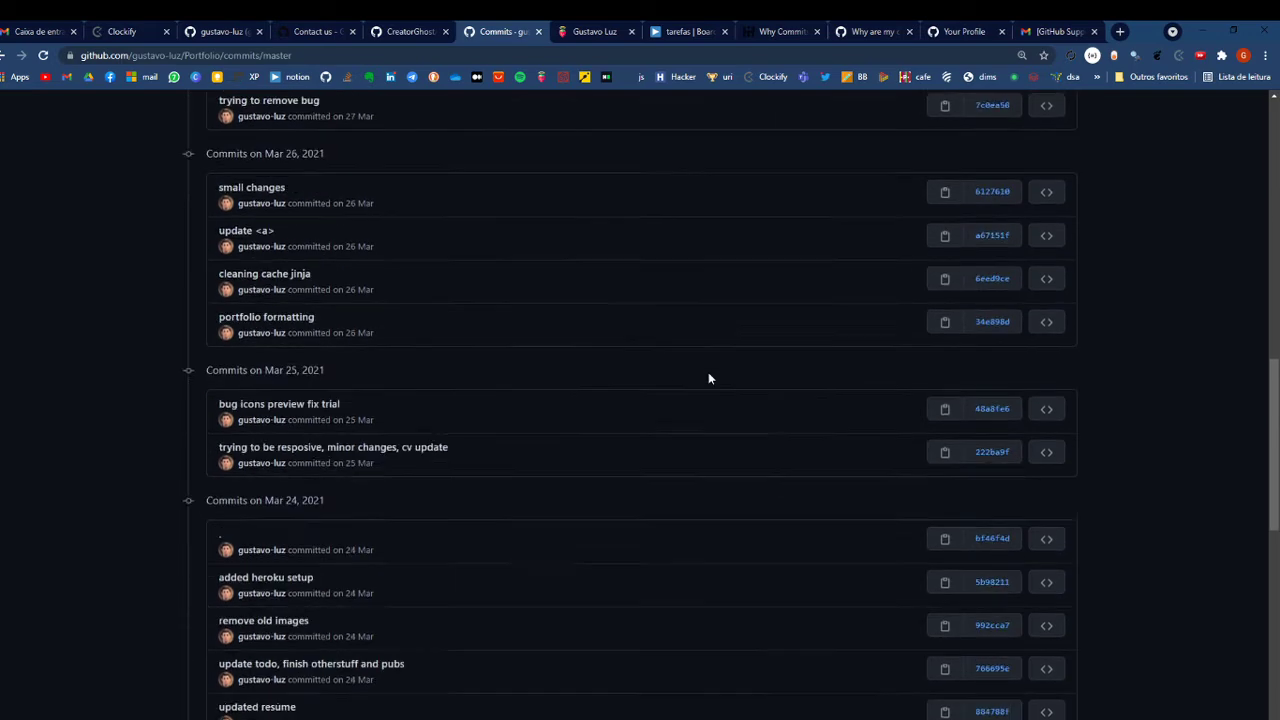
pyautogui.scroll(-7, 708, 378)
pyautogui.scroll(3, 708, 378)
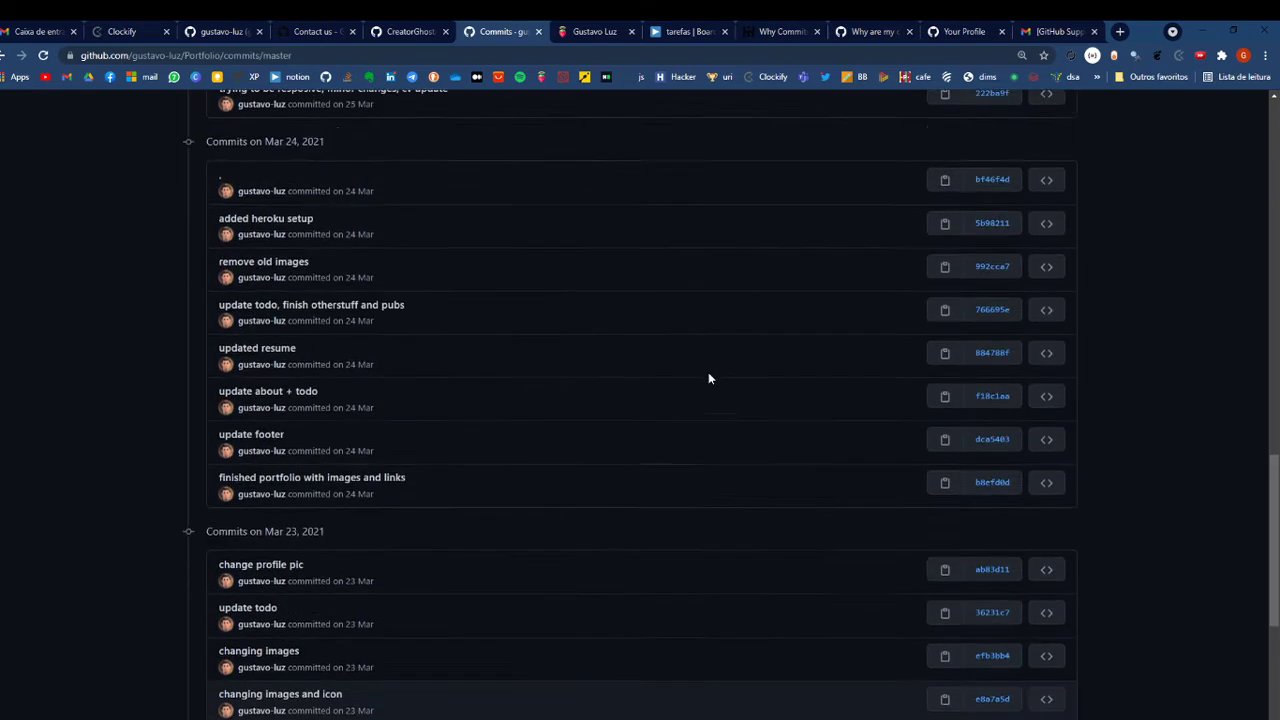
pyautogui.scroll(15, 708, 375)
pyautogui.click(216, 32)
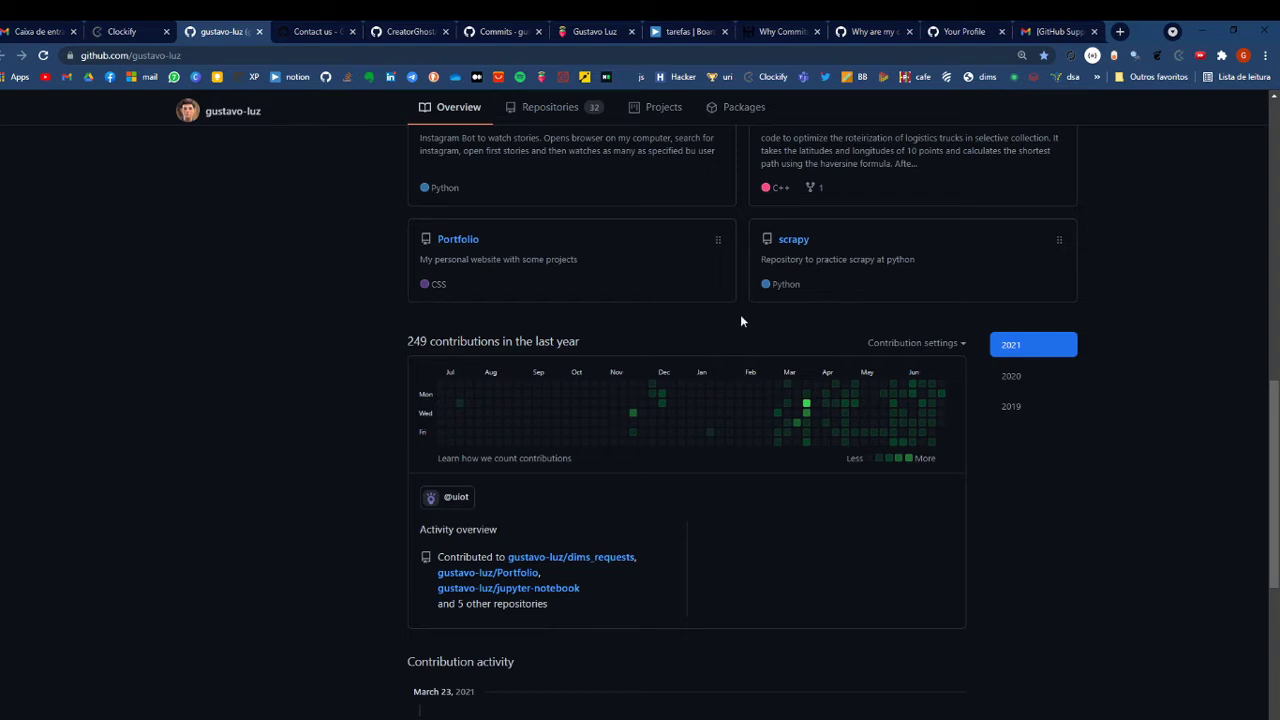
# Read the hisaac.net article "Why Commits to Forks on GitHub Don't Apply to Contributions"
pyautogui.click(781, 33)
pyautogui.scroll(2, 755, 300)
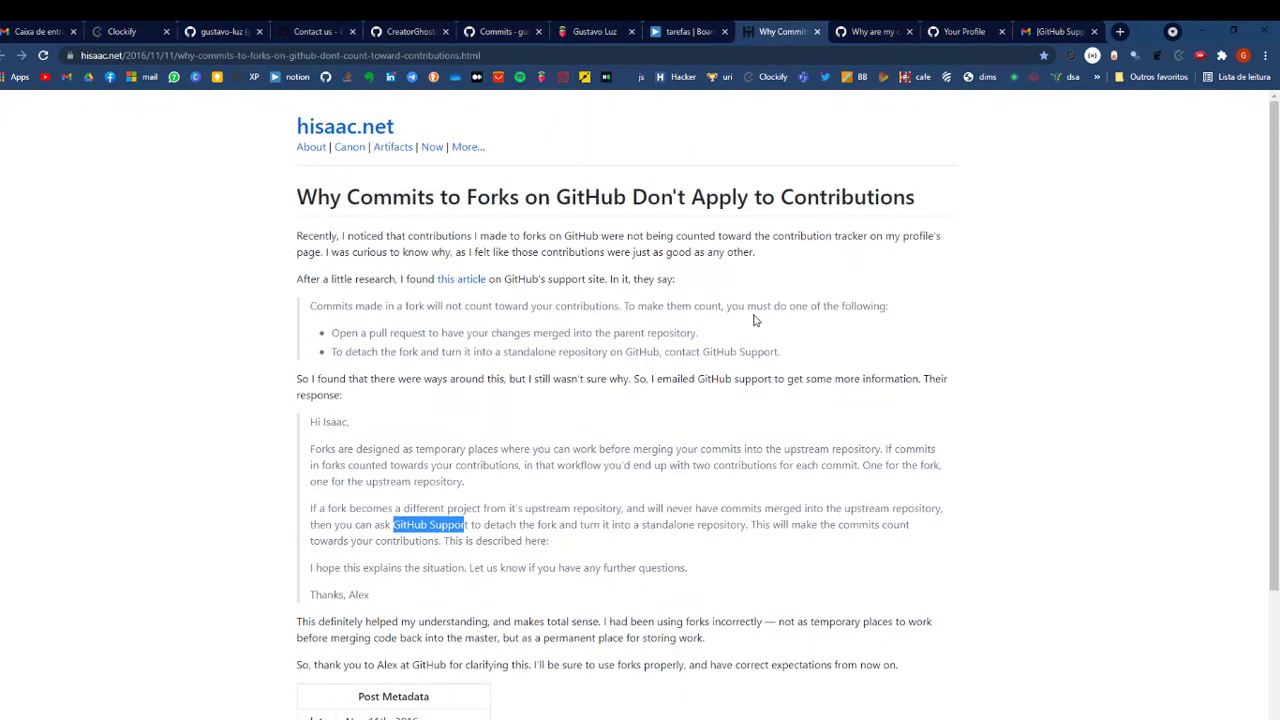
pyautogui.click(738, 505)
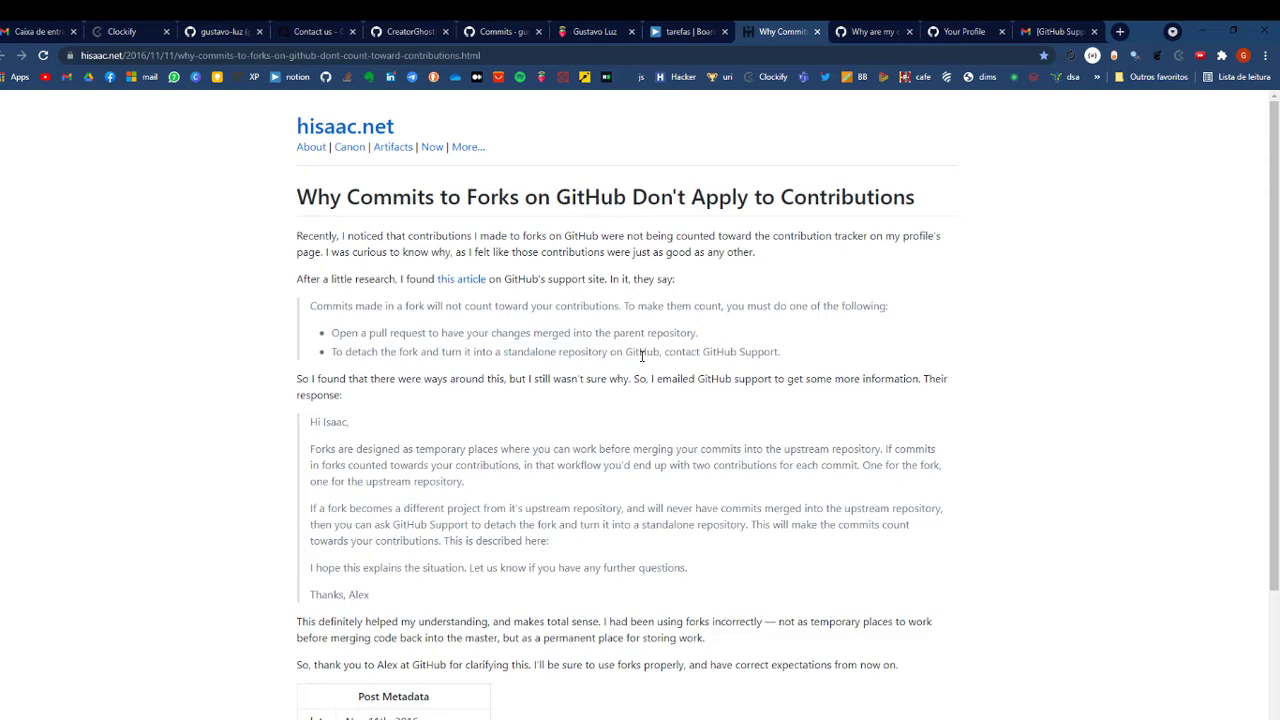
pyautogui.scroll(-1, 545, 441)
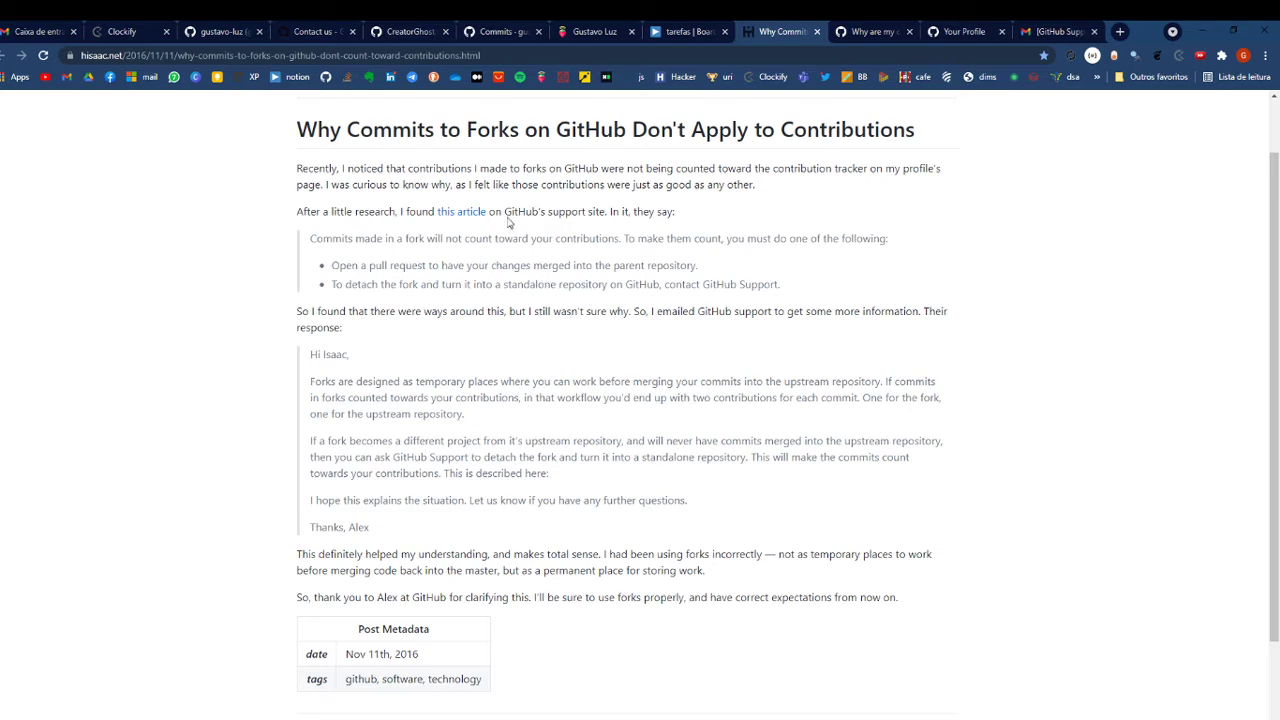
# Go from the GitHub profile through Help to Contact support and choose the topic "Attach, detach, or reroute forks"
pyautogui.click(332, 32)
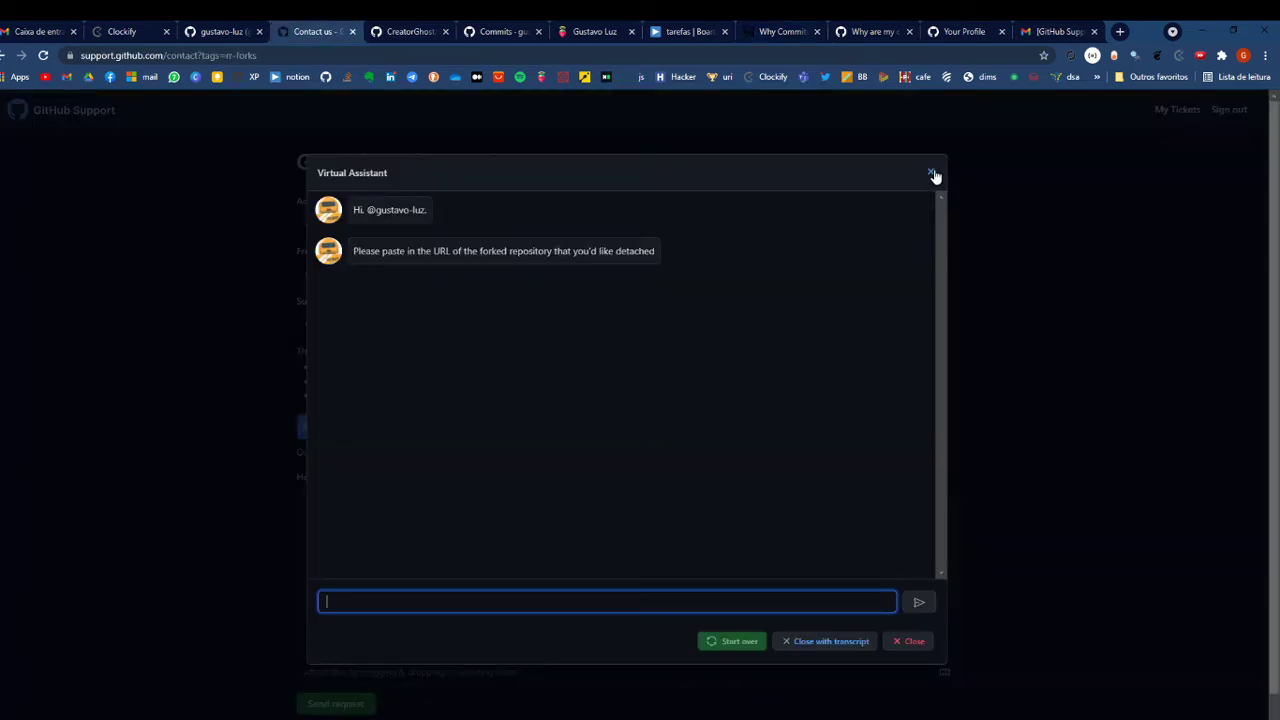
pyautogui.click(225, 31)
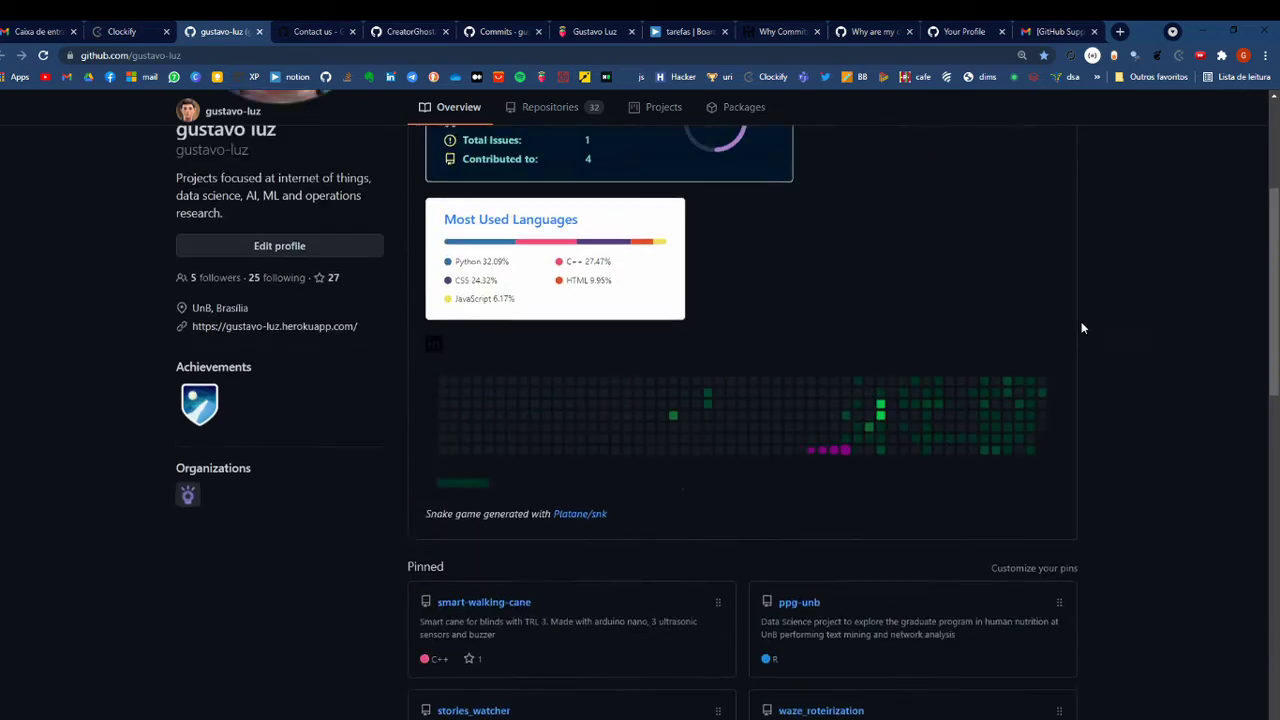
pyautogui.scroll(3, 1090, 320)
pyautogui.click(1229, 113)
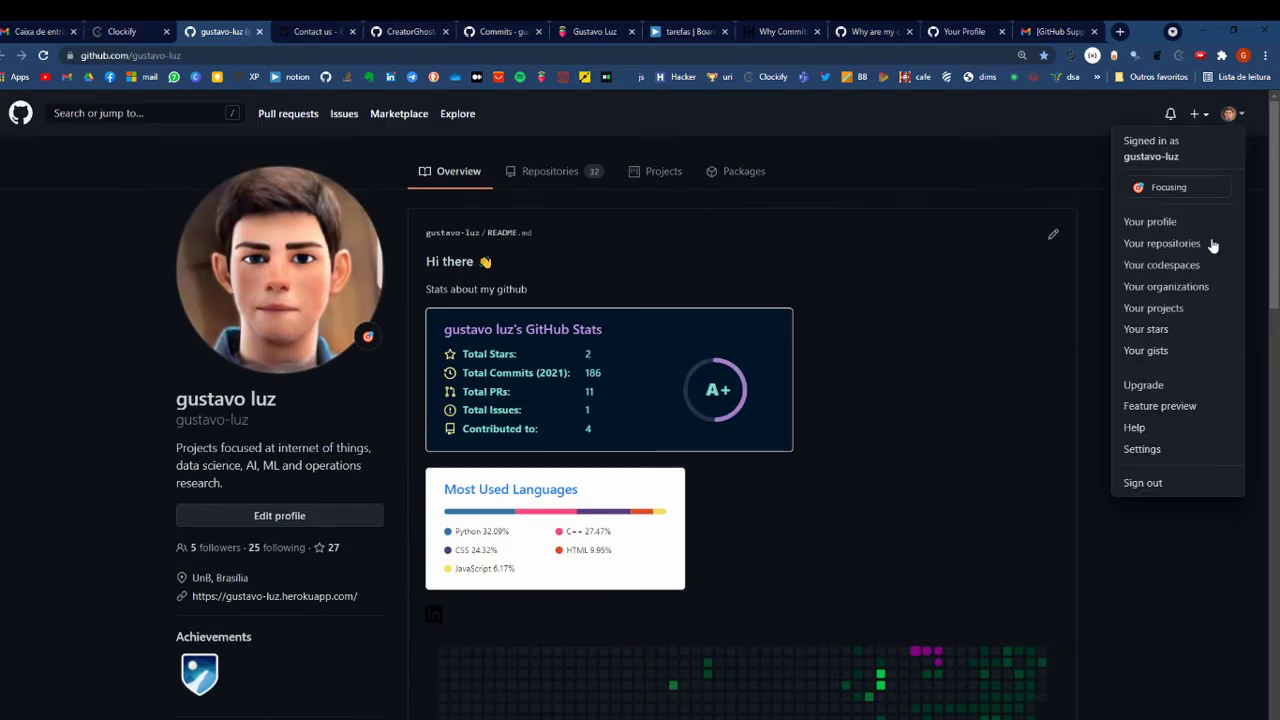
pyautogui.click(1140, 427)
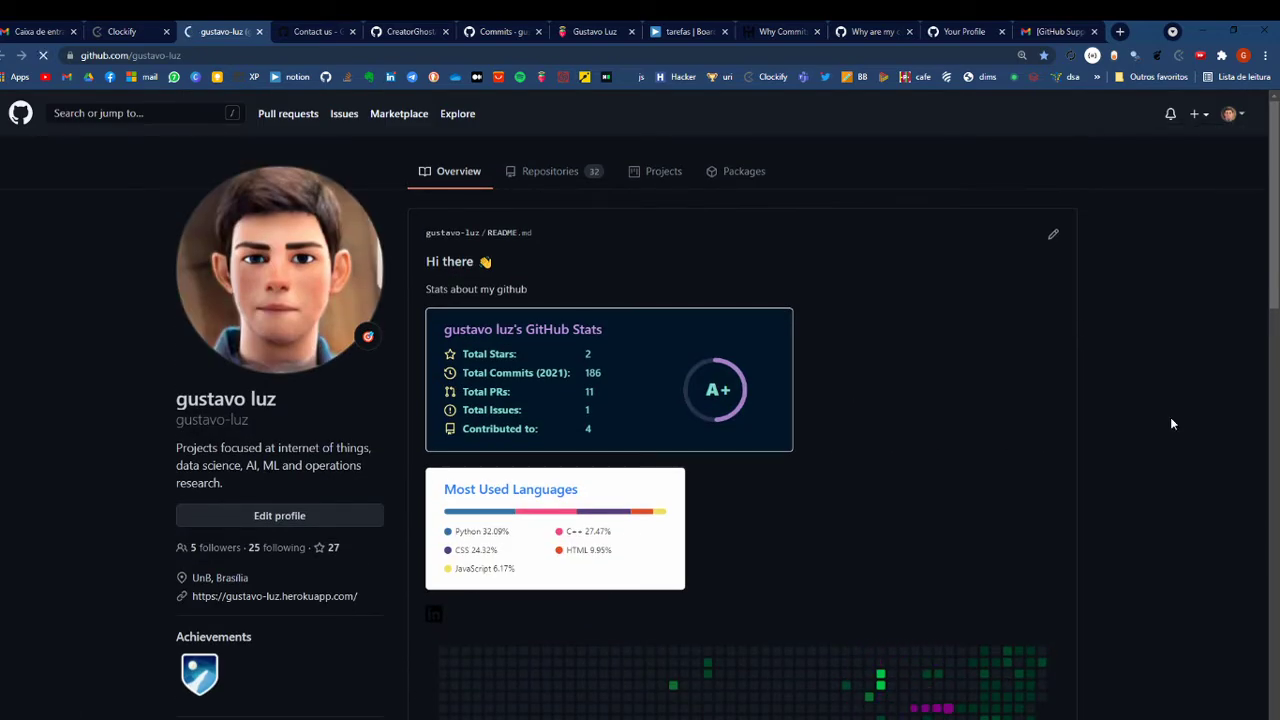
pyautogui.scroll(-10, 628, 407)
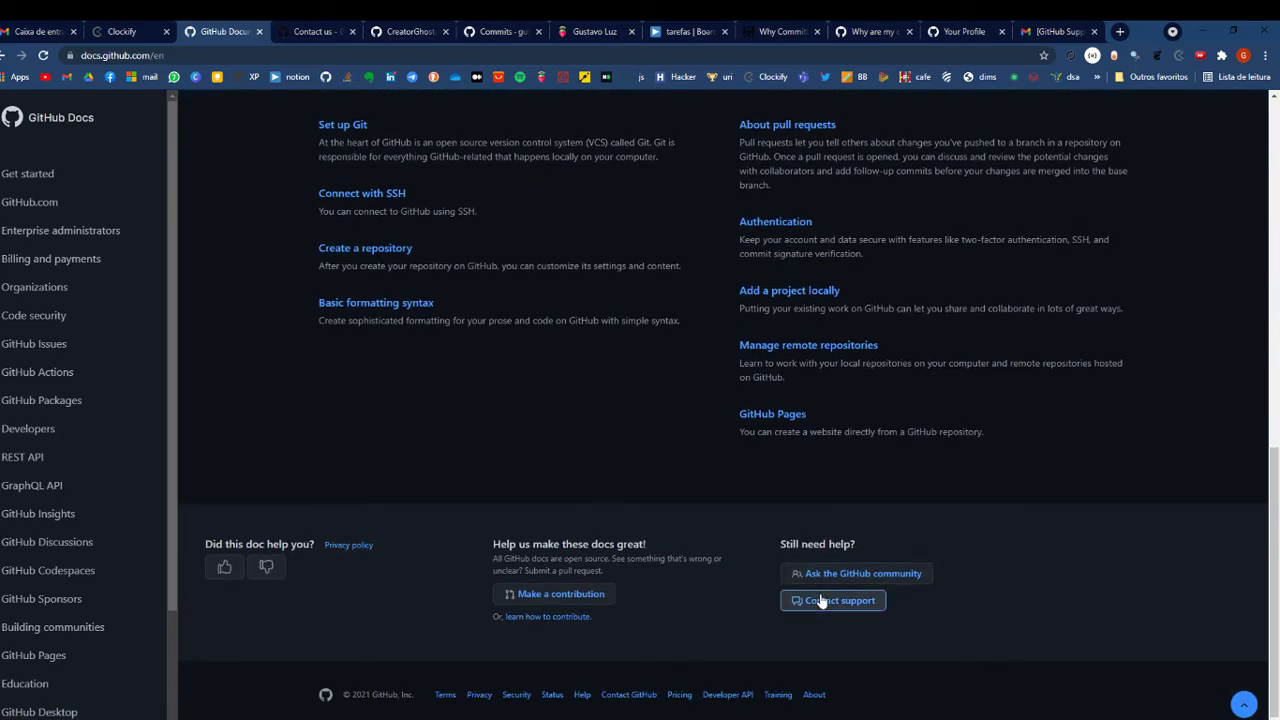
pyautogui.click(820, 602)
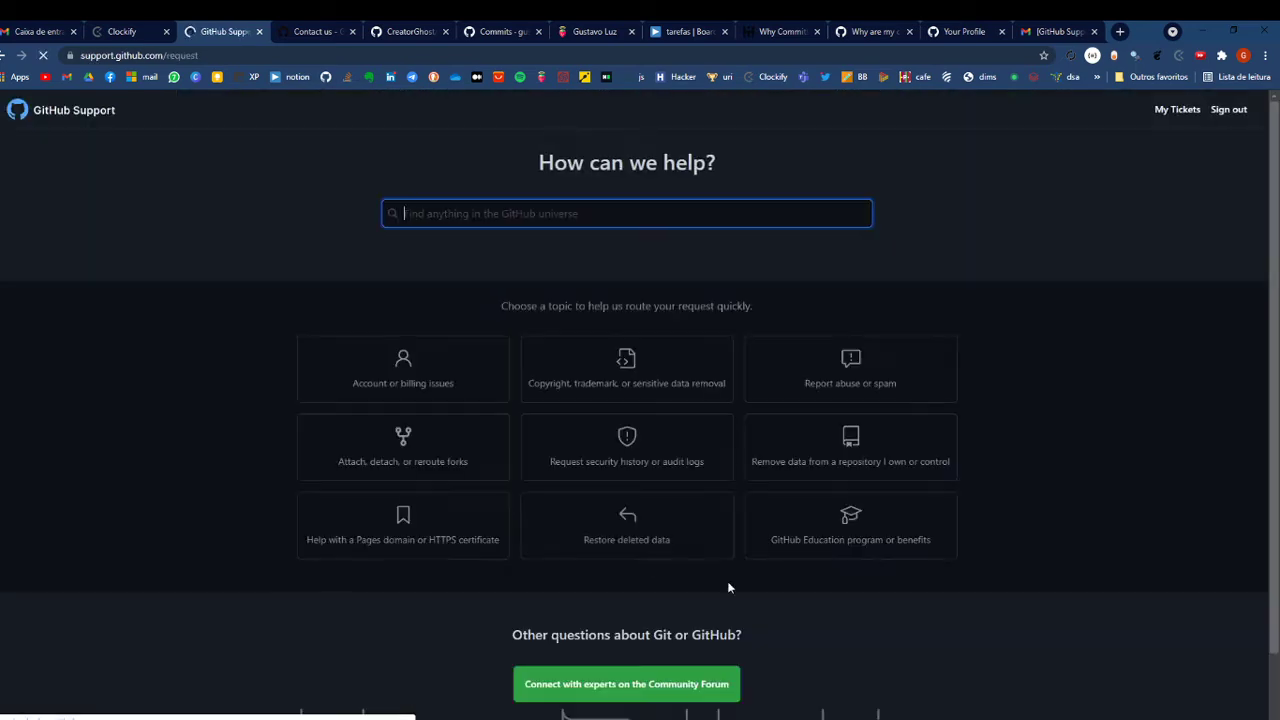
pyautogui.click(427, 452)
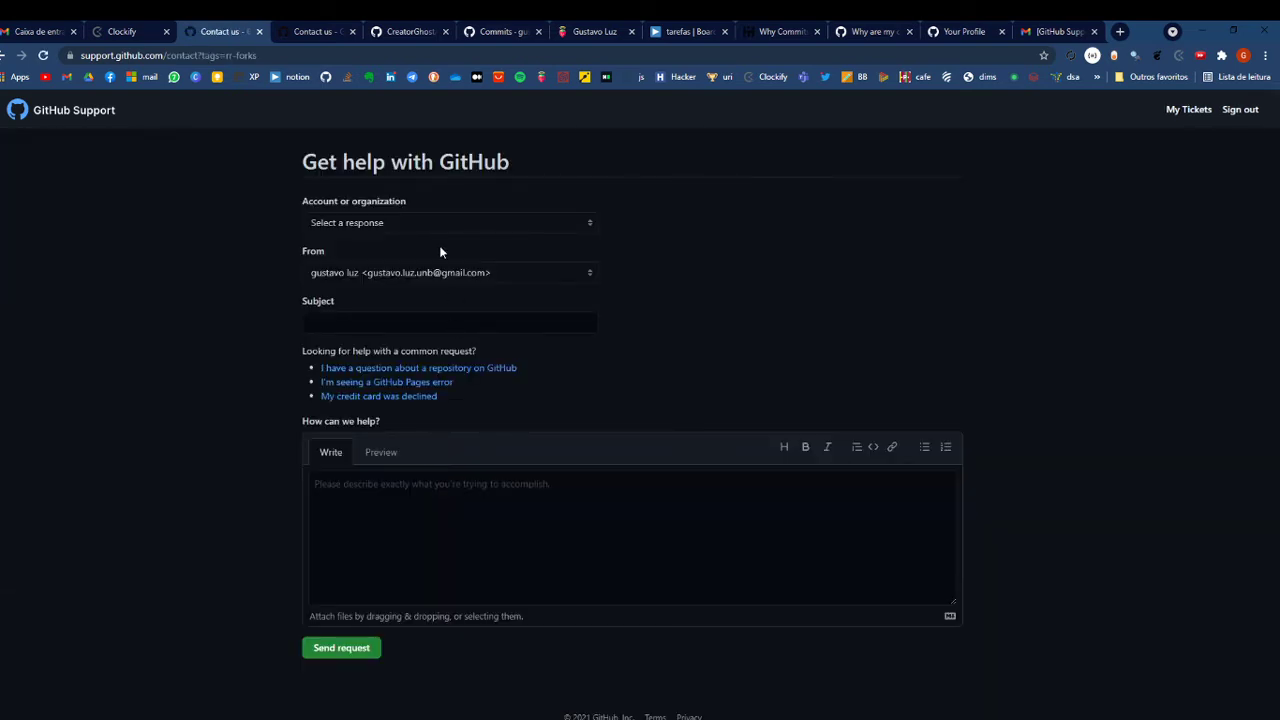
# Select the free personal account for the support request, enter the subject "detach fork" and launch the virtual assistant
pyautogui.click(441, 225)
pyautogui.click(441, 272)
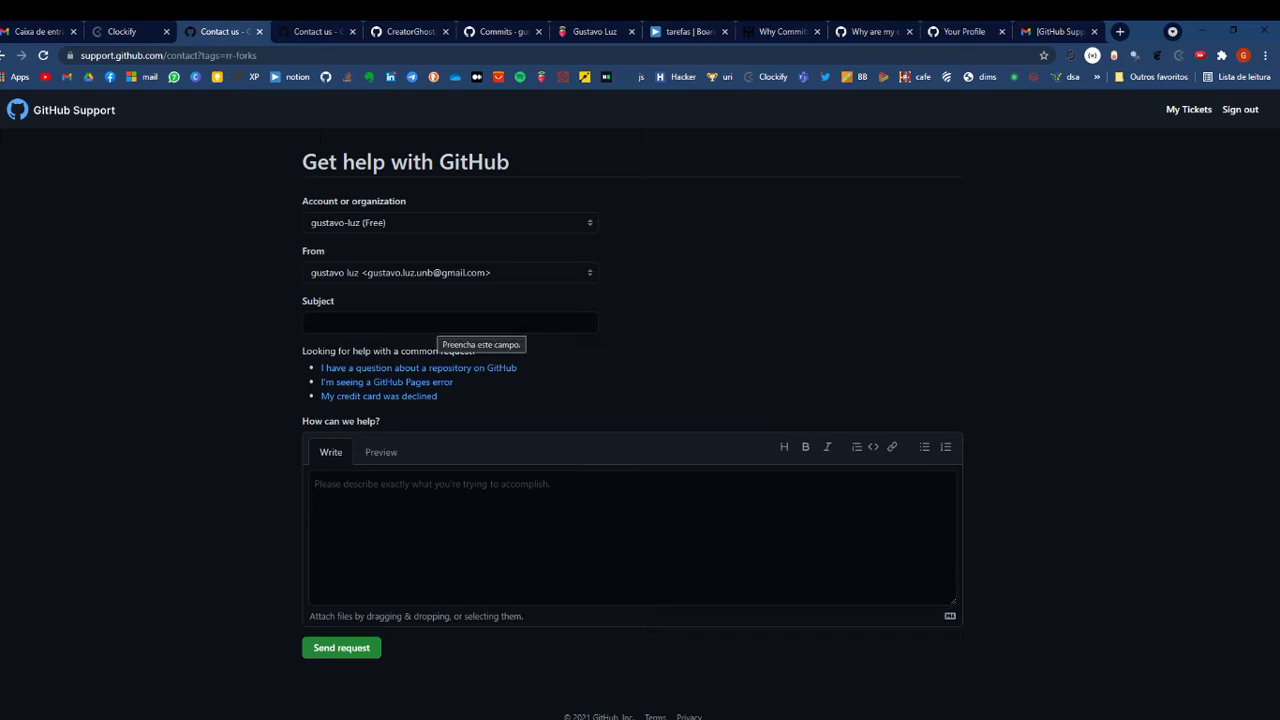
pyautogui.click(440, 322)
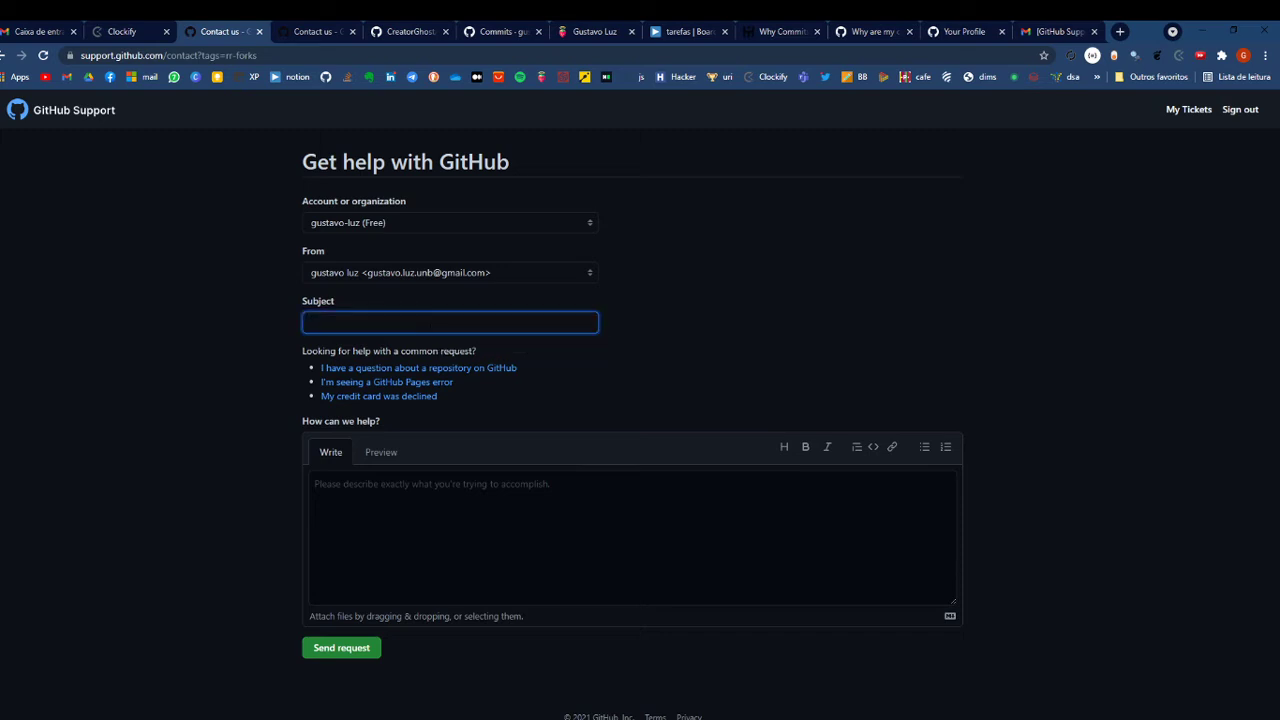
pyautogui.write('detach fork')
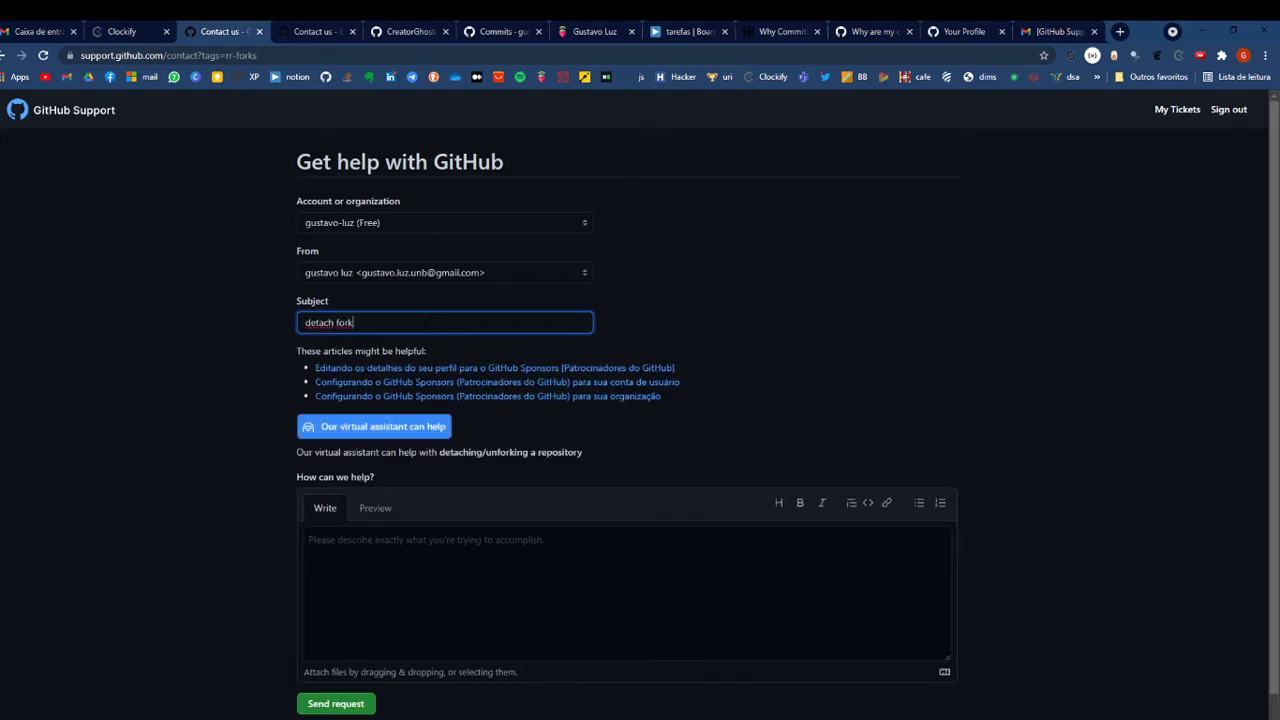
pyautogui.click(389, 432)
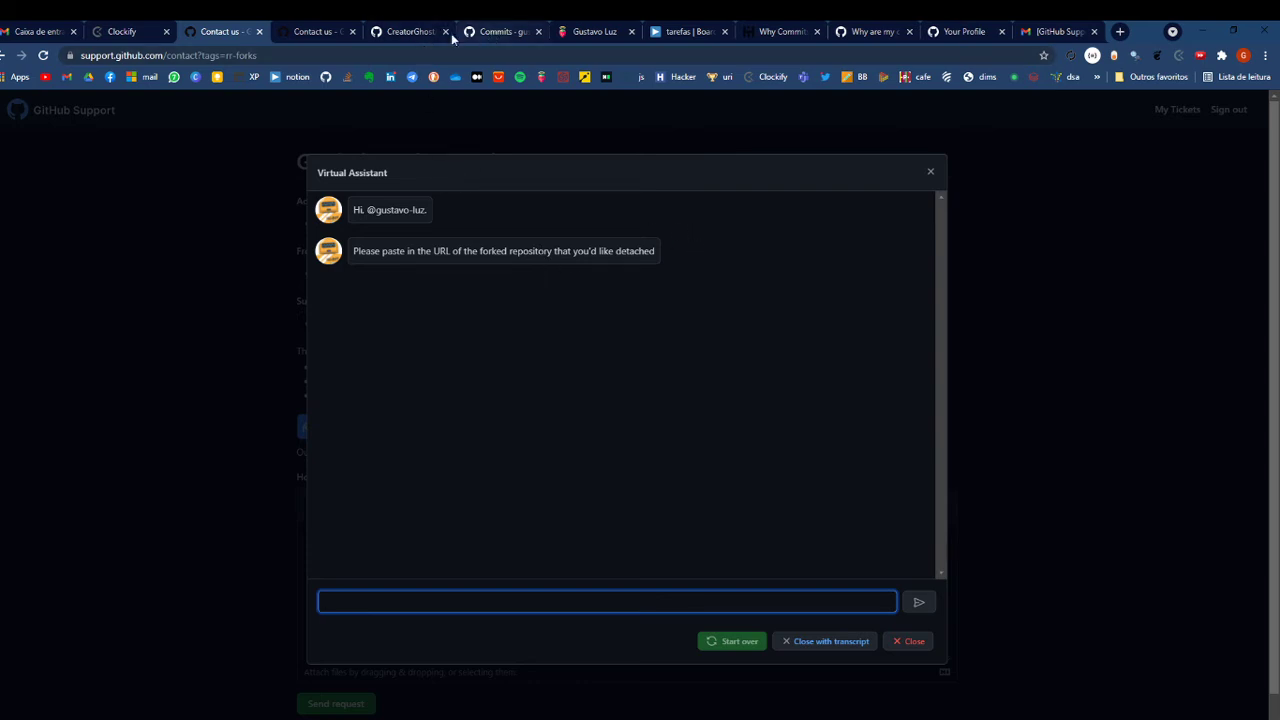
# Copy the forked Portfolio repository's URL and enter it as the virtual assistant's reply without sending it
pyautogui.click(490, 33)
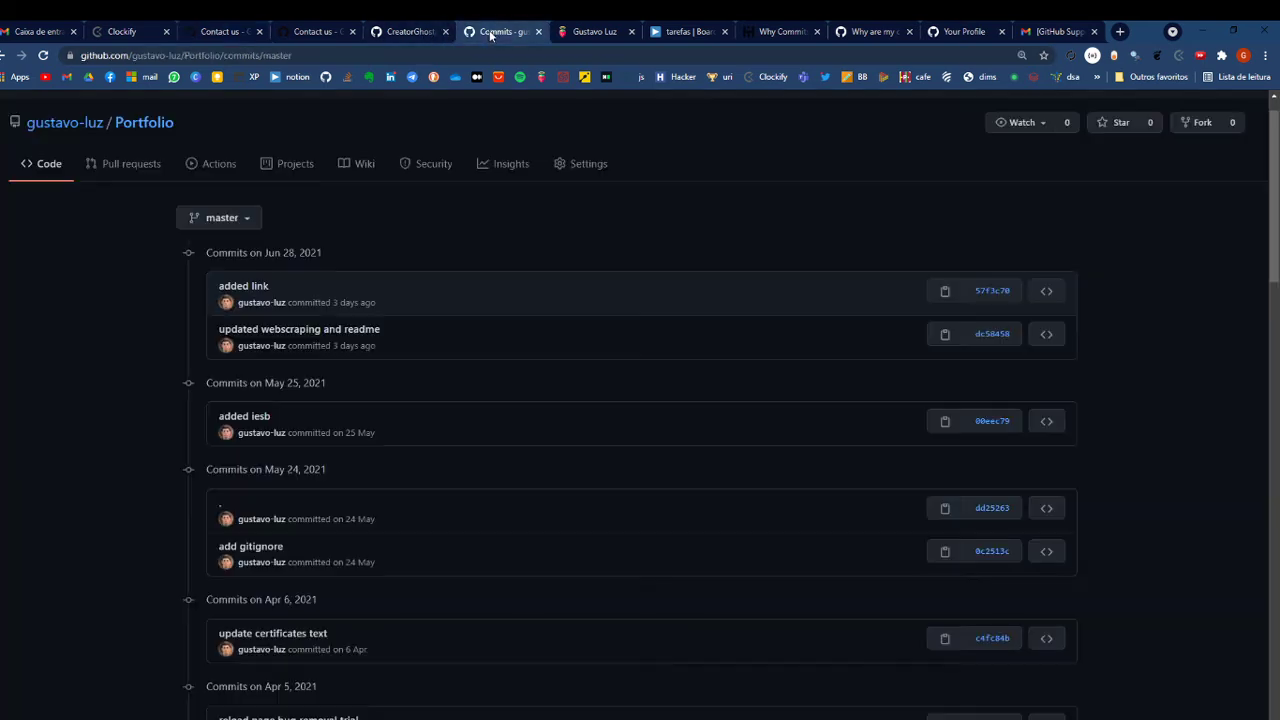
pyautogui.click(163, 123)
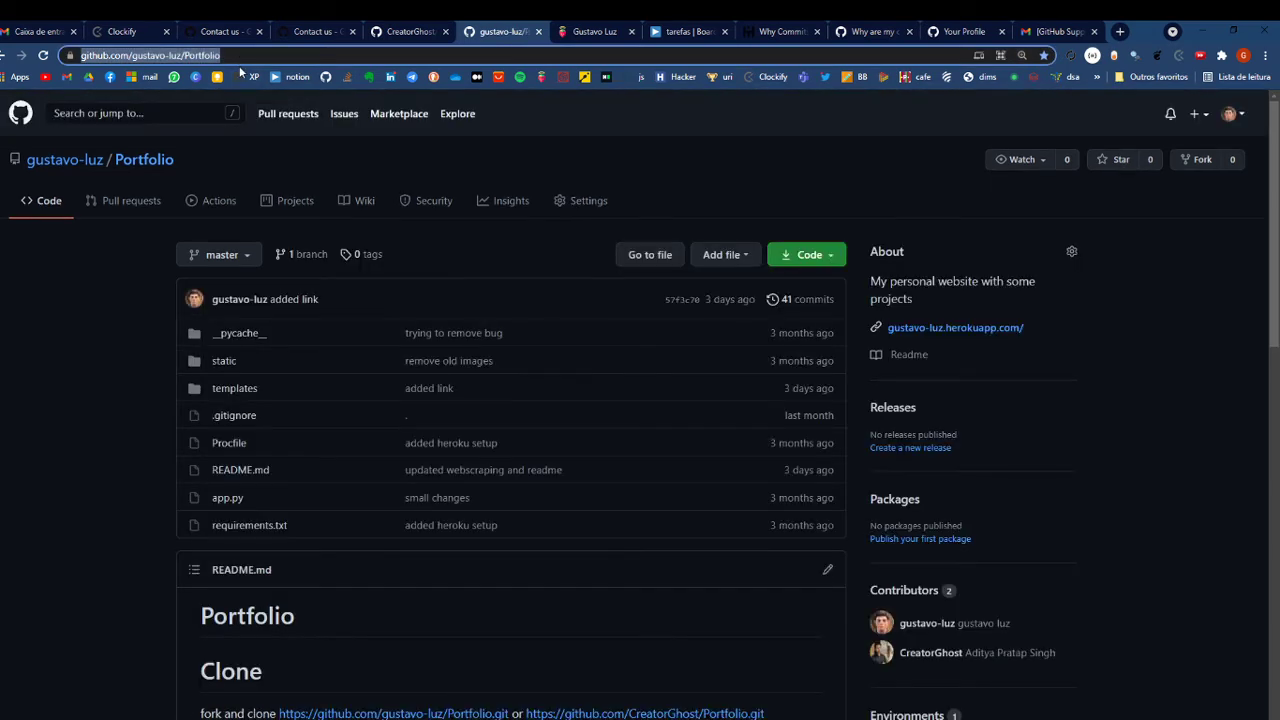
pyautogui.click(220, 33)
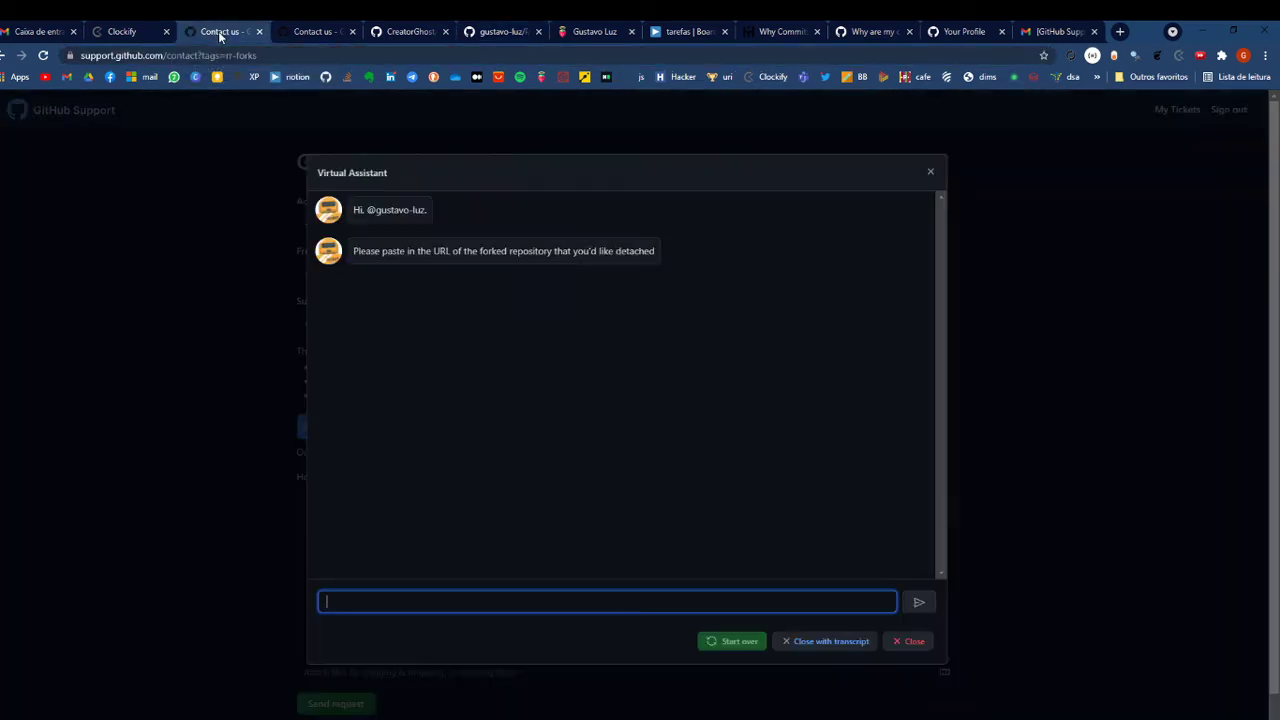
pyautogui.write('https://github.com/gustavo-luz/Portfolio')
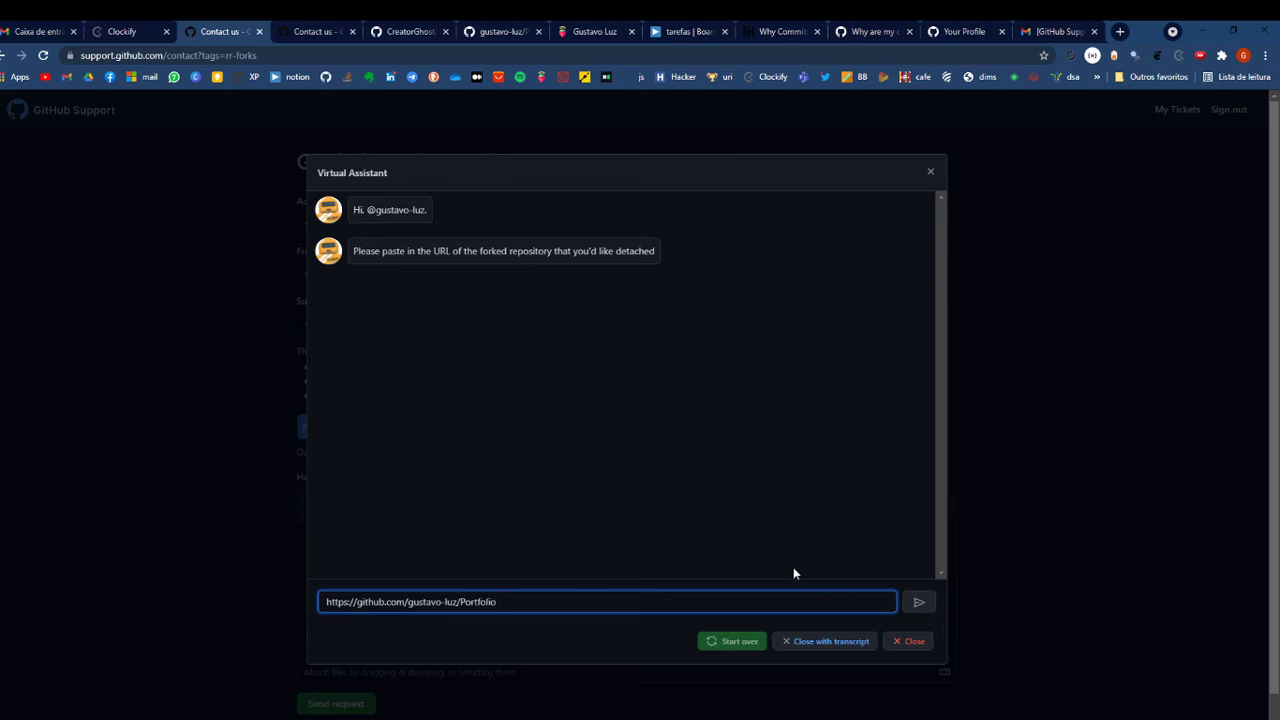
# Clear the repository URL from the virtual assistant's reply
pyautogui.press('BackSpace')
pyautogui.press('BackSpace')
pyautogui.press('BackSpace')
pyautogui.press('BackSpace')
pyautogui.press('BackSpace')
pyautogui.press('BackSpace')
pyautogui.press('BackSpace')
pyautogui.press('BackSpace')
pyautogui.press('BackSpace')
pyautogui.press('BackSpace')
pyautogui.press('BackSpace')
pyautogui.press('BackSpace')
pyautogui.press('BackSpace')
pyautogui.press('BackSpace')
pyautogui.press('BackSpace')
pyautogui.press('BackSpace')
pyautogui.press('BackSpace')
pyautogui.press('BackSpace')
pyautogui.press('BackSpace')
pyautogui.press('BackSpace')
pyautogui.press('BackSpace')
pyautogui.press('BackSpace')
pyautogui.press('BackSpace')
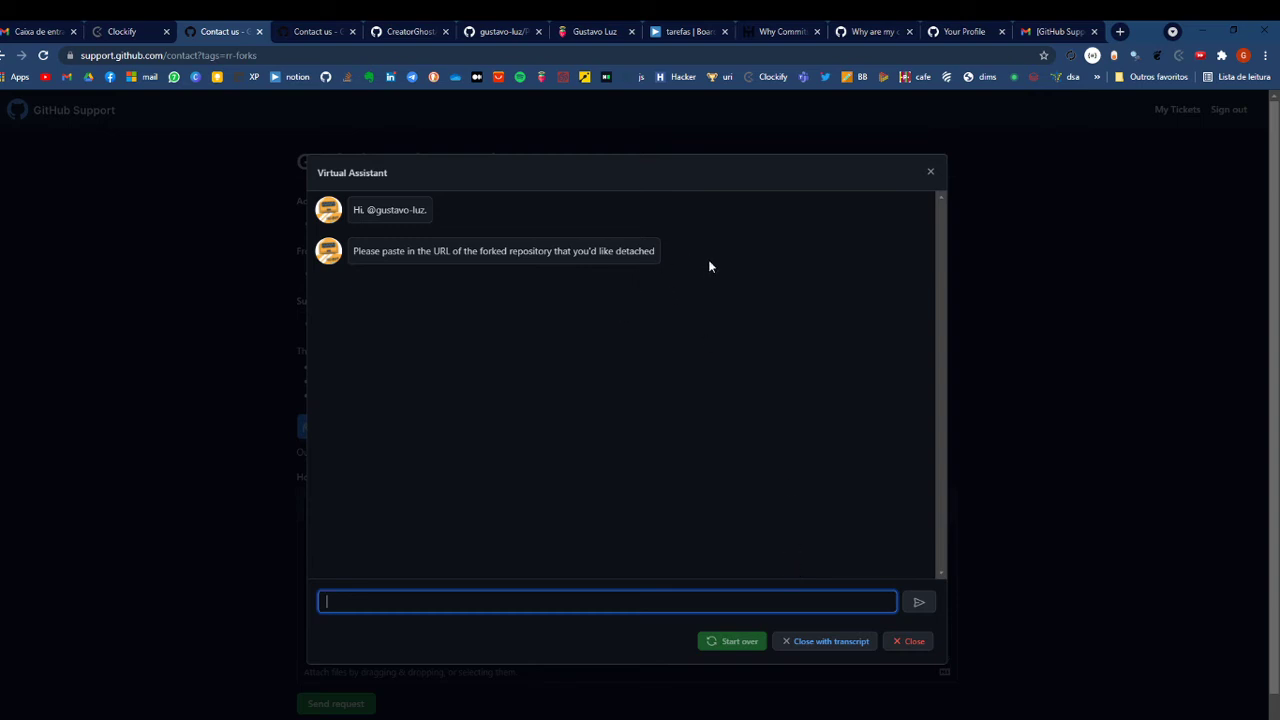
# Examine the "[GitHub Support] - Detach/Extract Fork" email in Gmail, highlighting the request time, reply time and detached repository, and return to the Portfolio repository
pyautogui.click(1047, 32)
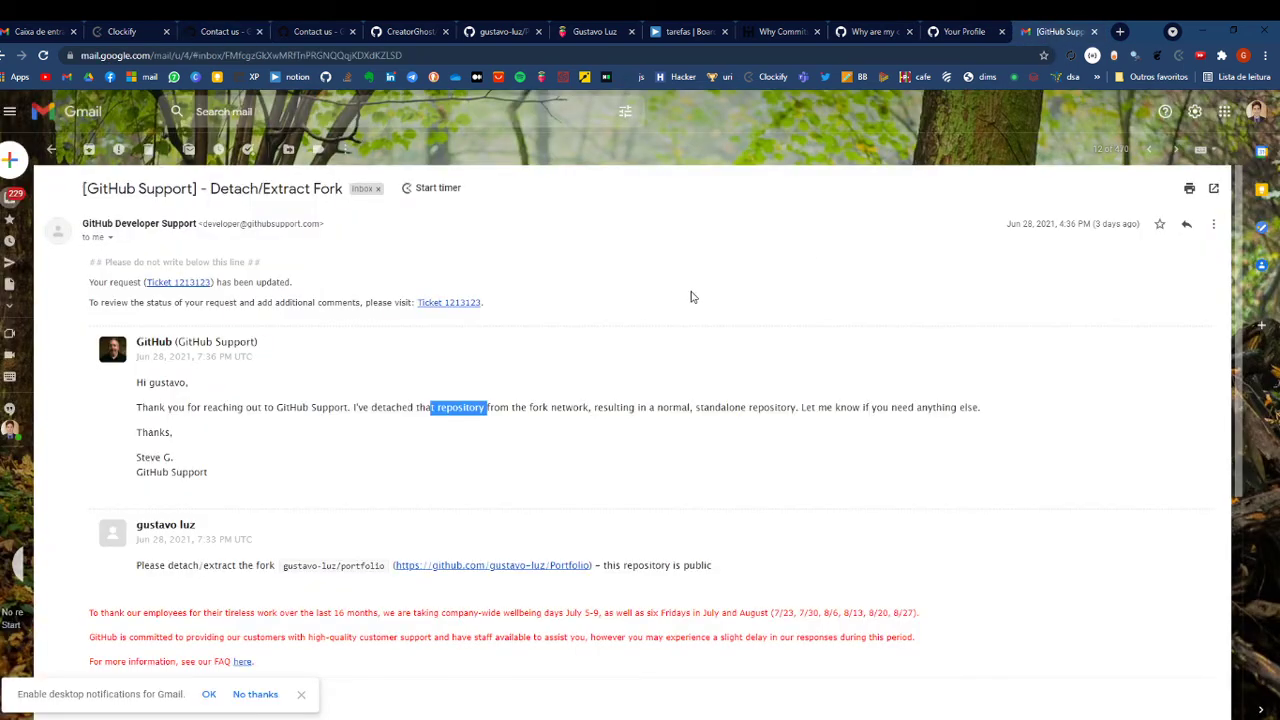
pyautogui.scroll(-1, 700, 291)
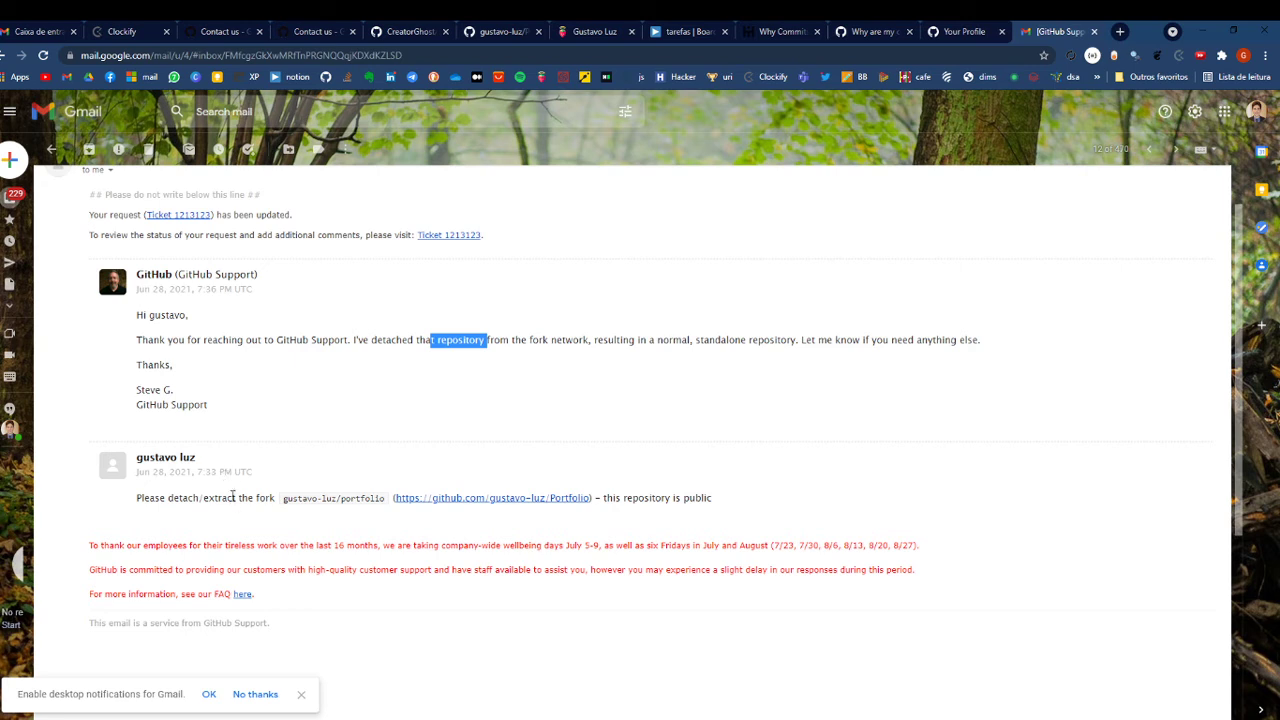
pyautogui.moveTo(204, 471); pyautogui.dragTo(210, 471)
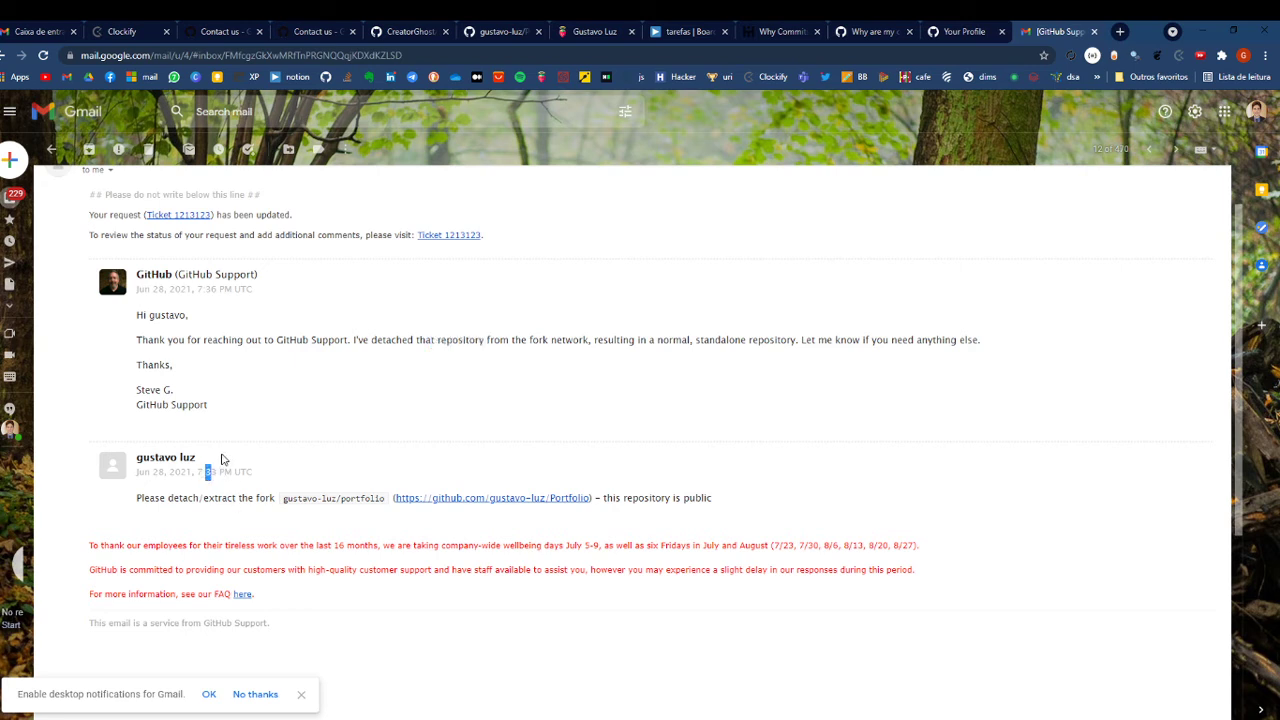
pyautogui.moveTo(203, 289); pyautogui.dragTo(229, 292)
pyautogui.click(434, 340)
pyautogui.moveTo(434, 340); pyautogui.dragTo(488, 340)
pyautogui.click(495, 38)
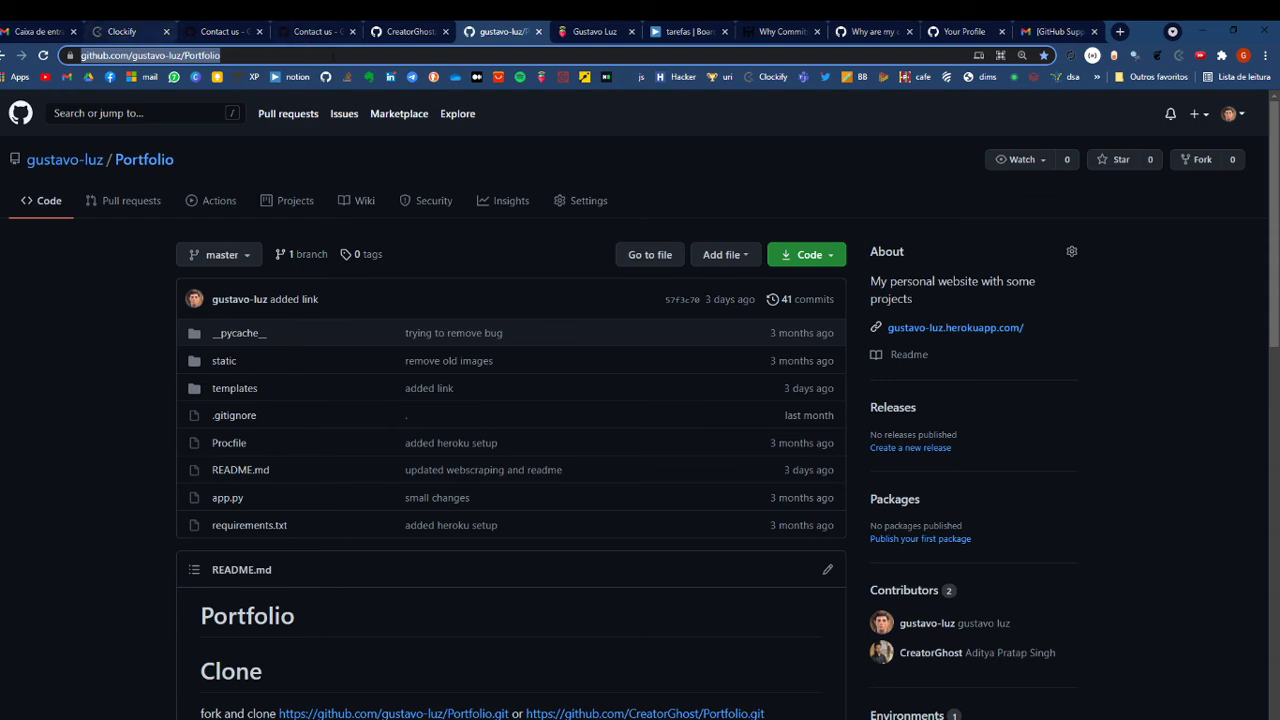
# Open the account's own profile and examine the contribution graph and the commit activity for June 28, 2021
pyautogui.click(1201, 215)
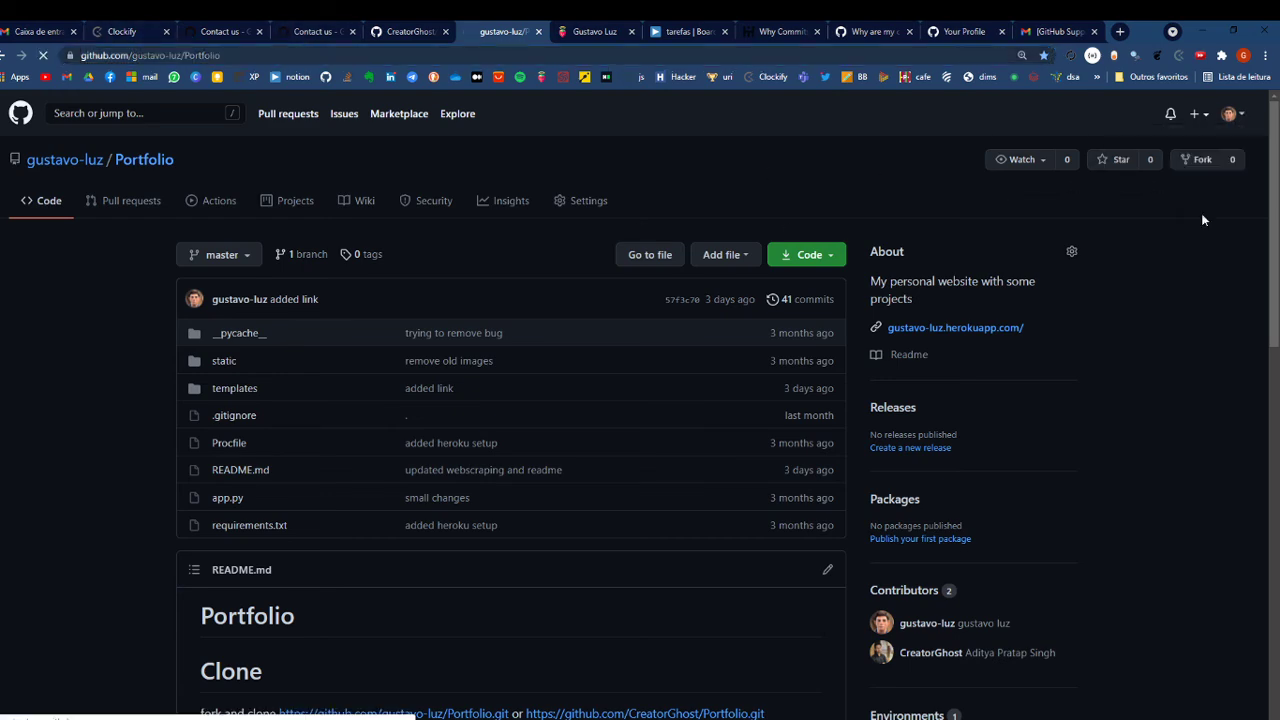
pyautogui.scroll(-7, 829, 372)
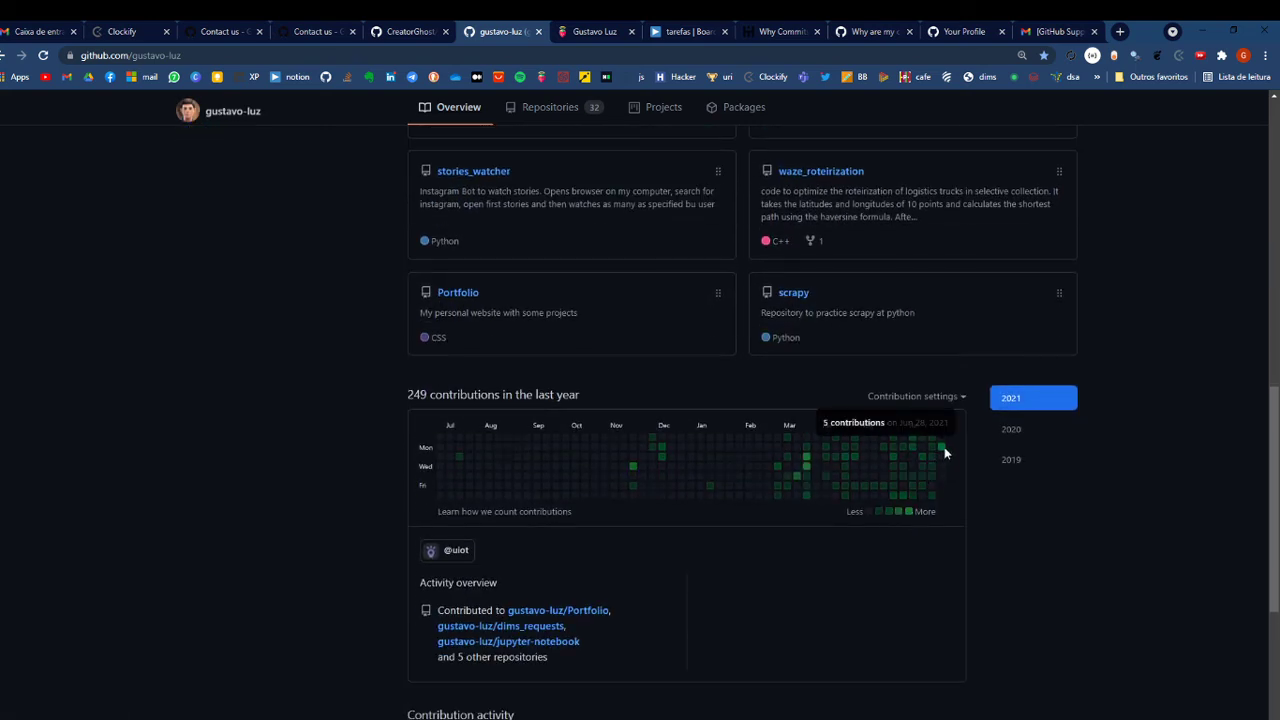
pyautogui.scroll(-2, 853, 444)
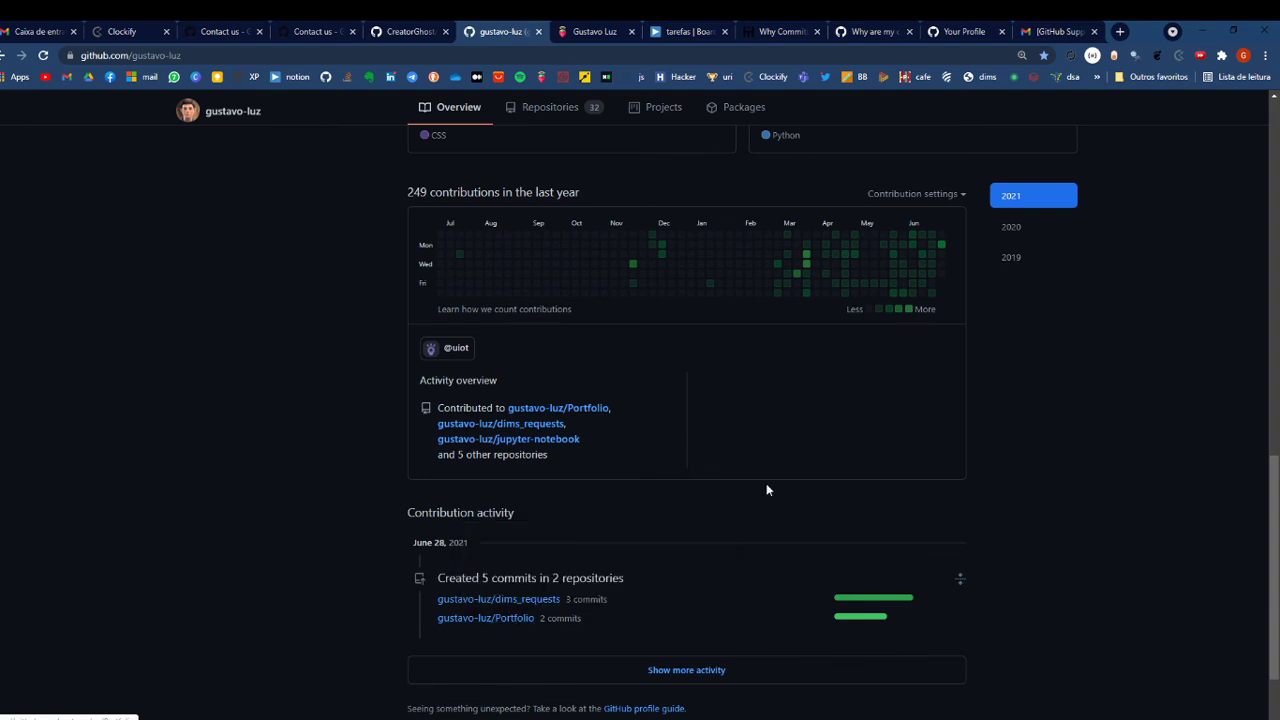
# Show the contributions for 2021, view the March 23, 2021 activity by repository, and return to the pinned repositories
pyautogui.scroll(1, 766, 489)
pyautogui.click(1013, 335)
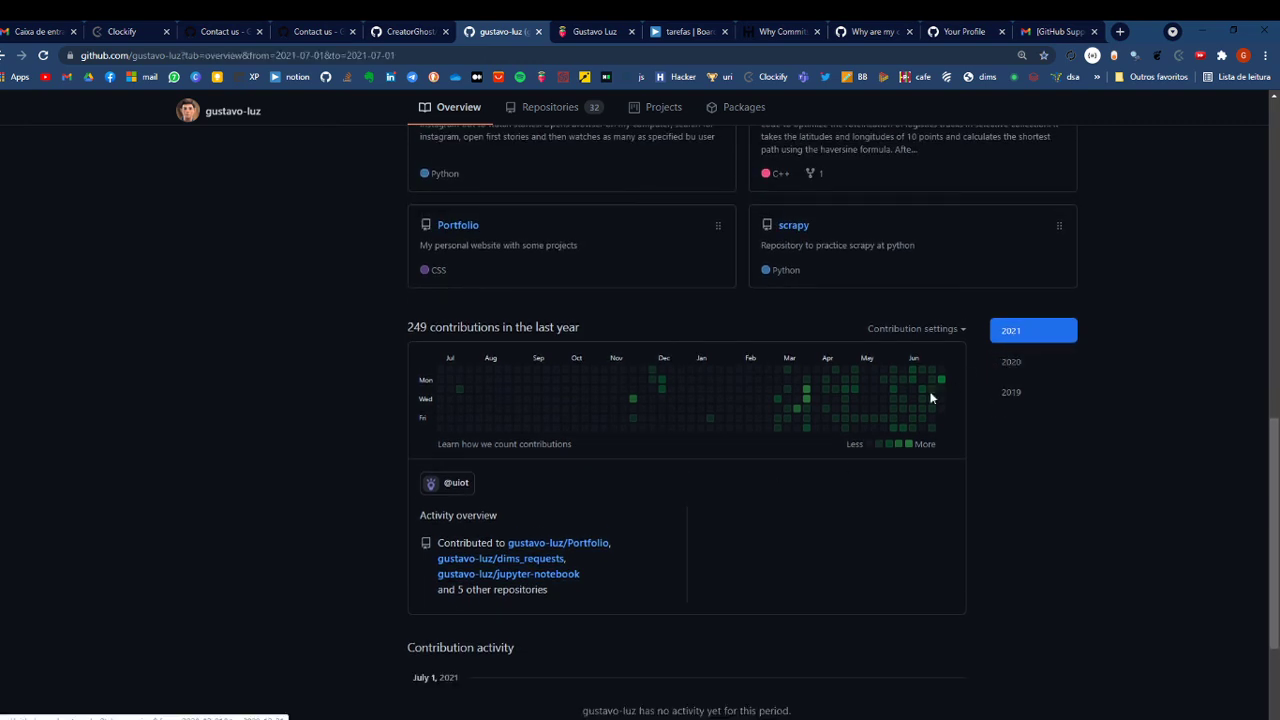
pyautogui.click(556, 397)
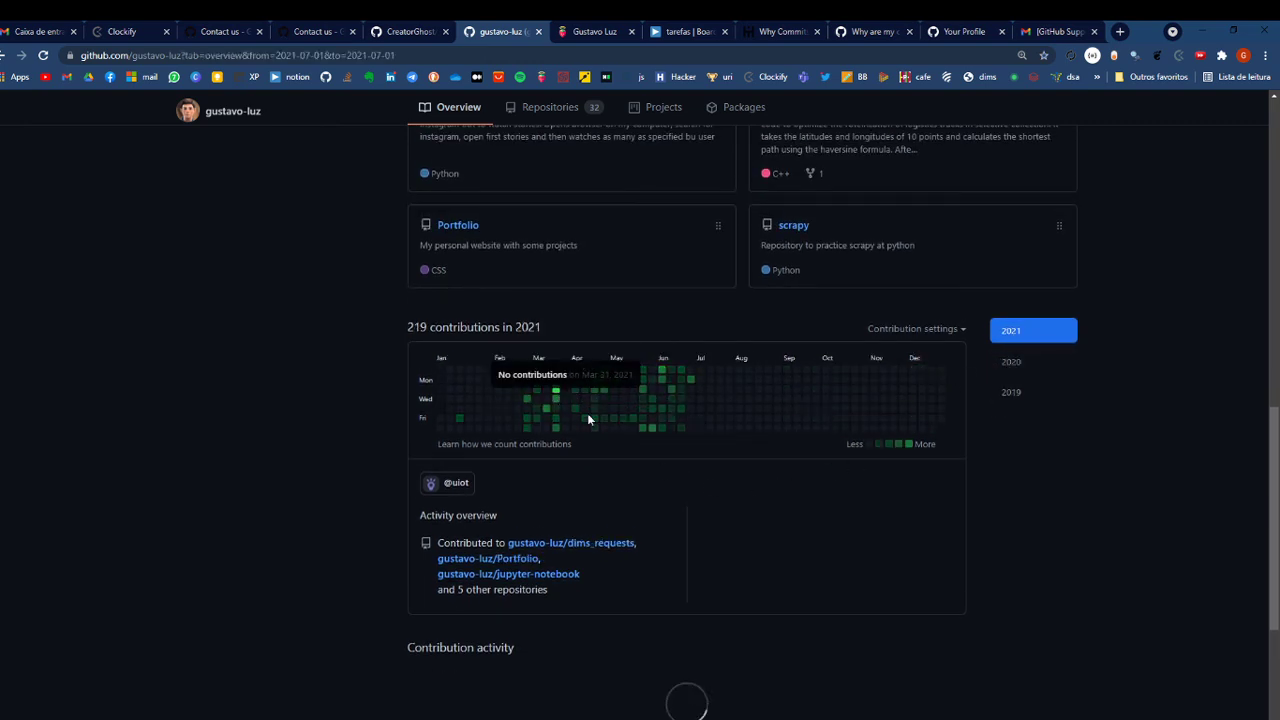
pyautogui.scroll(-3, 558, 398)
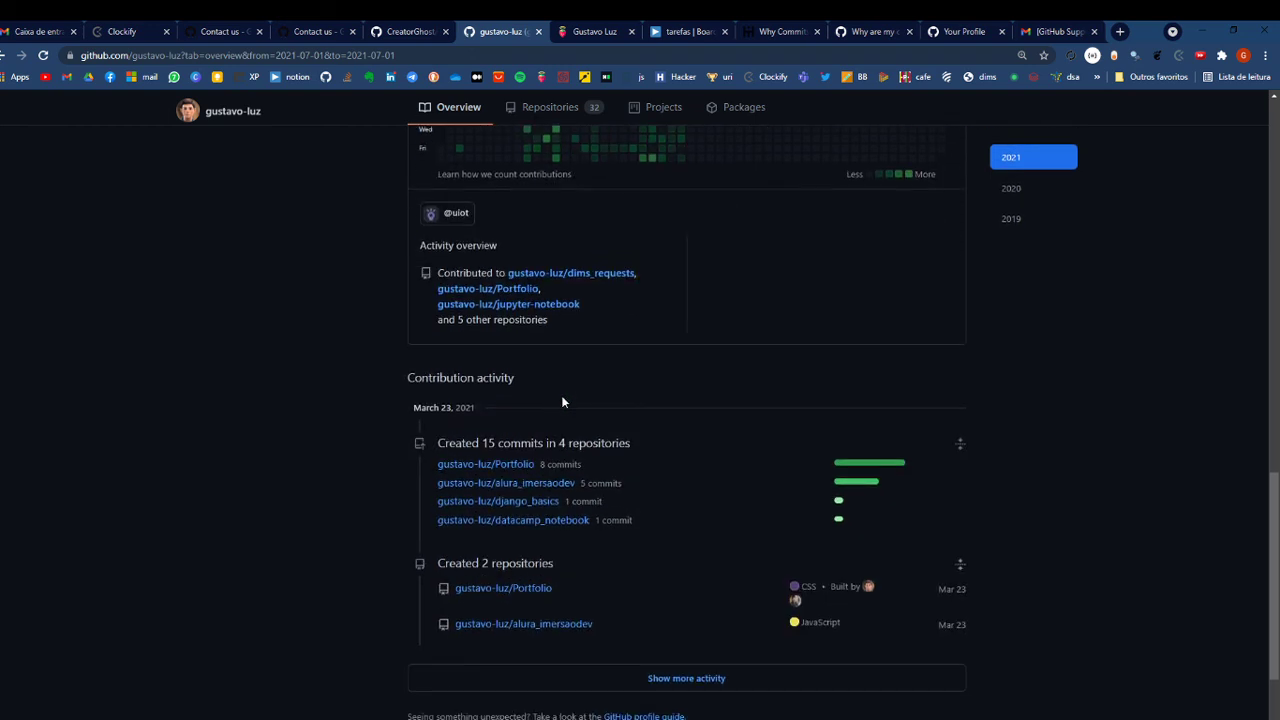
pyautogui.scroll(2, 550, 466)
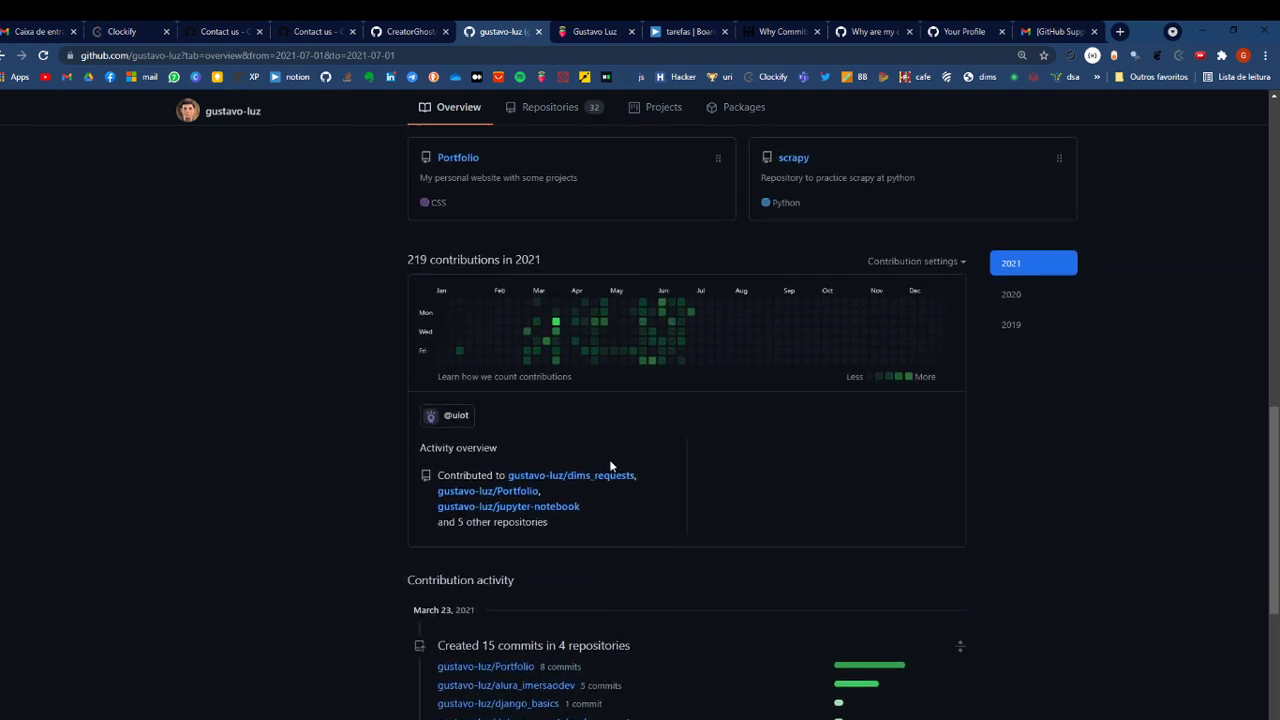
pyautogui.scroll(3, 609, 459)
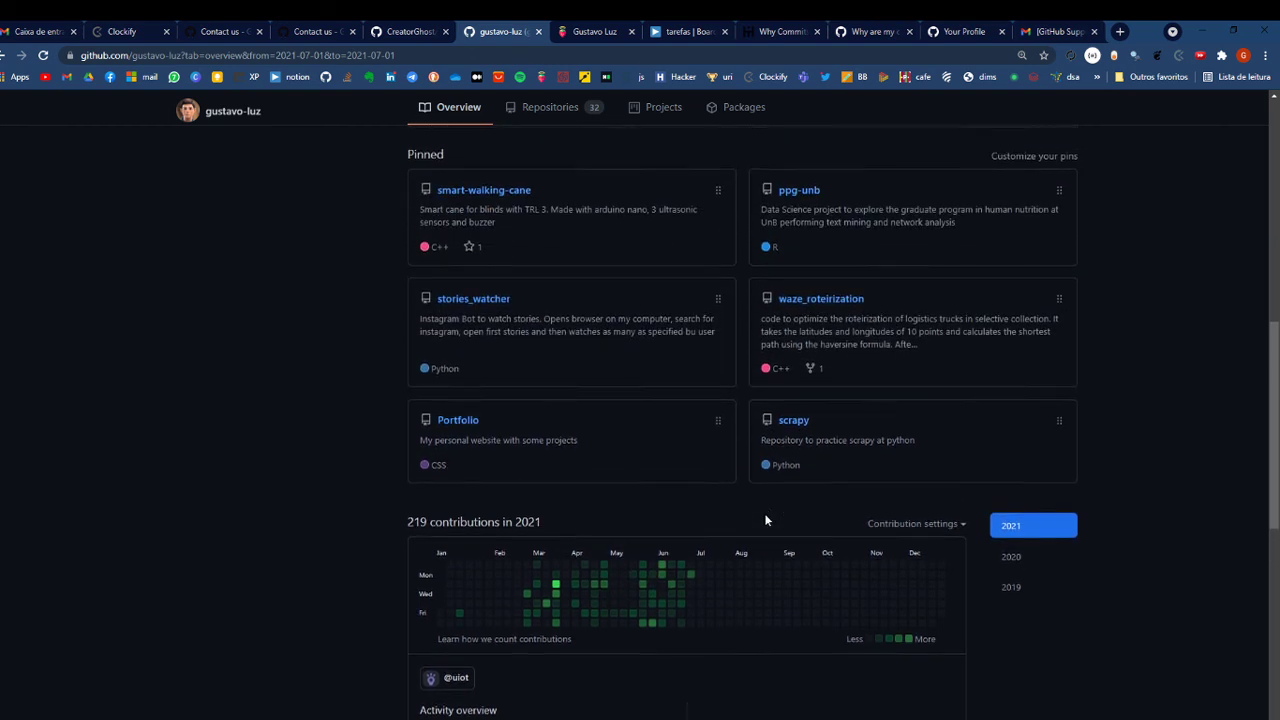